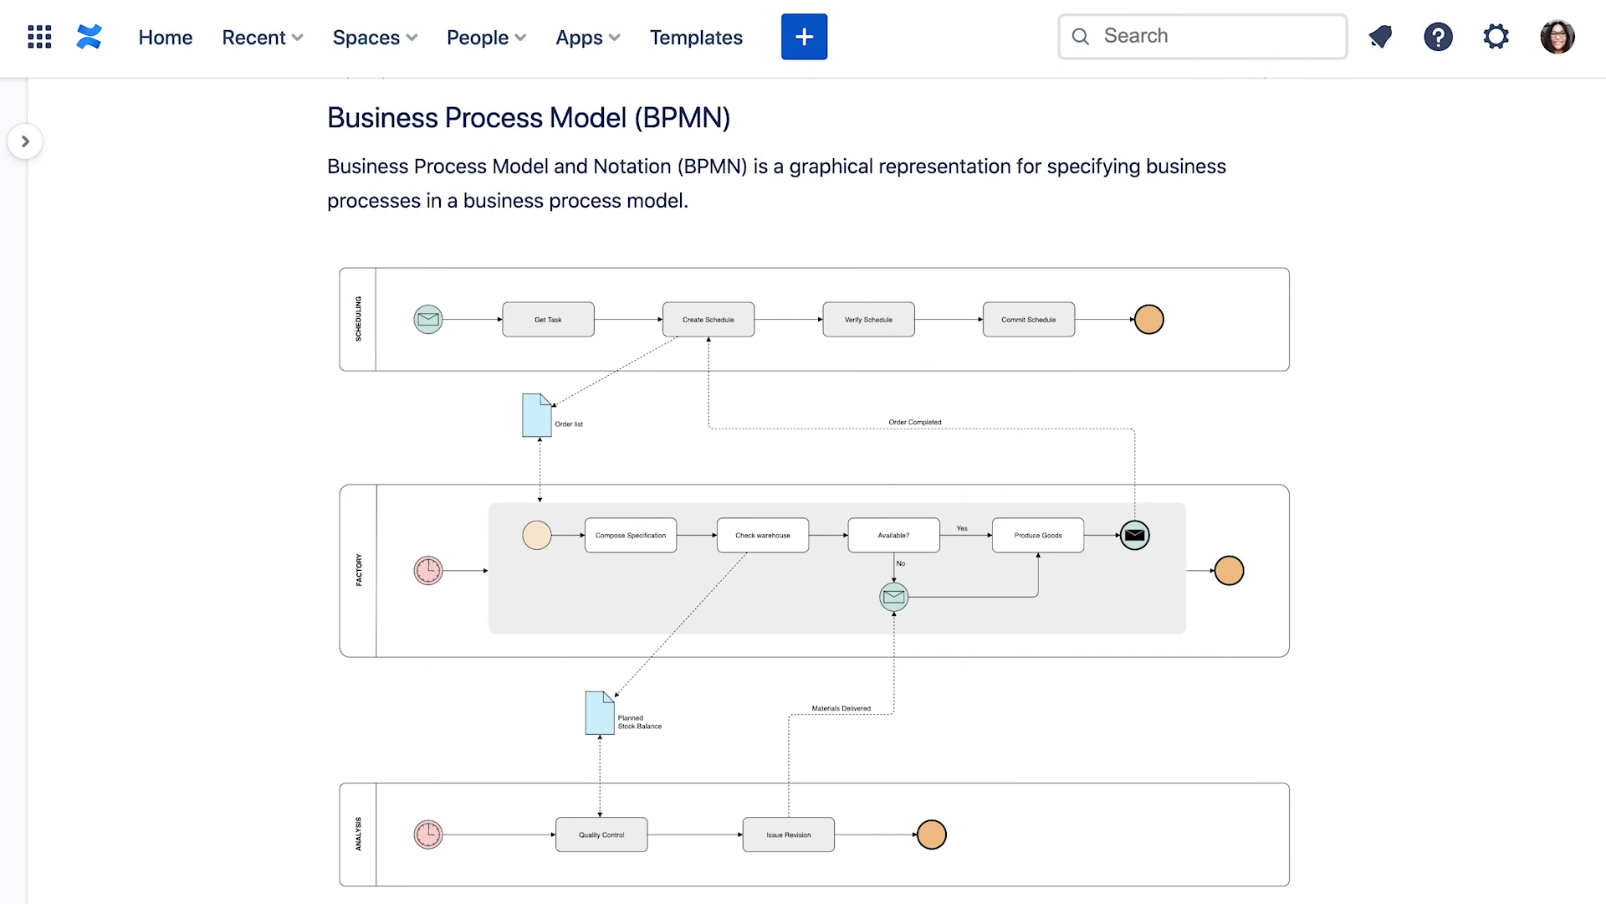
# Scroll past the UML, ER, AWS, sequence, BCG, canvas, org chart and infographic examples to the thumbnail grid
pyautogui.scroll(-10, 803, 502)
pyautogui.scroll(-9, 804, 503)
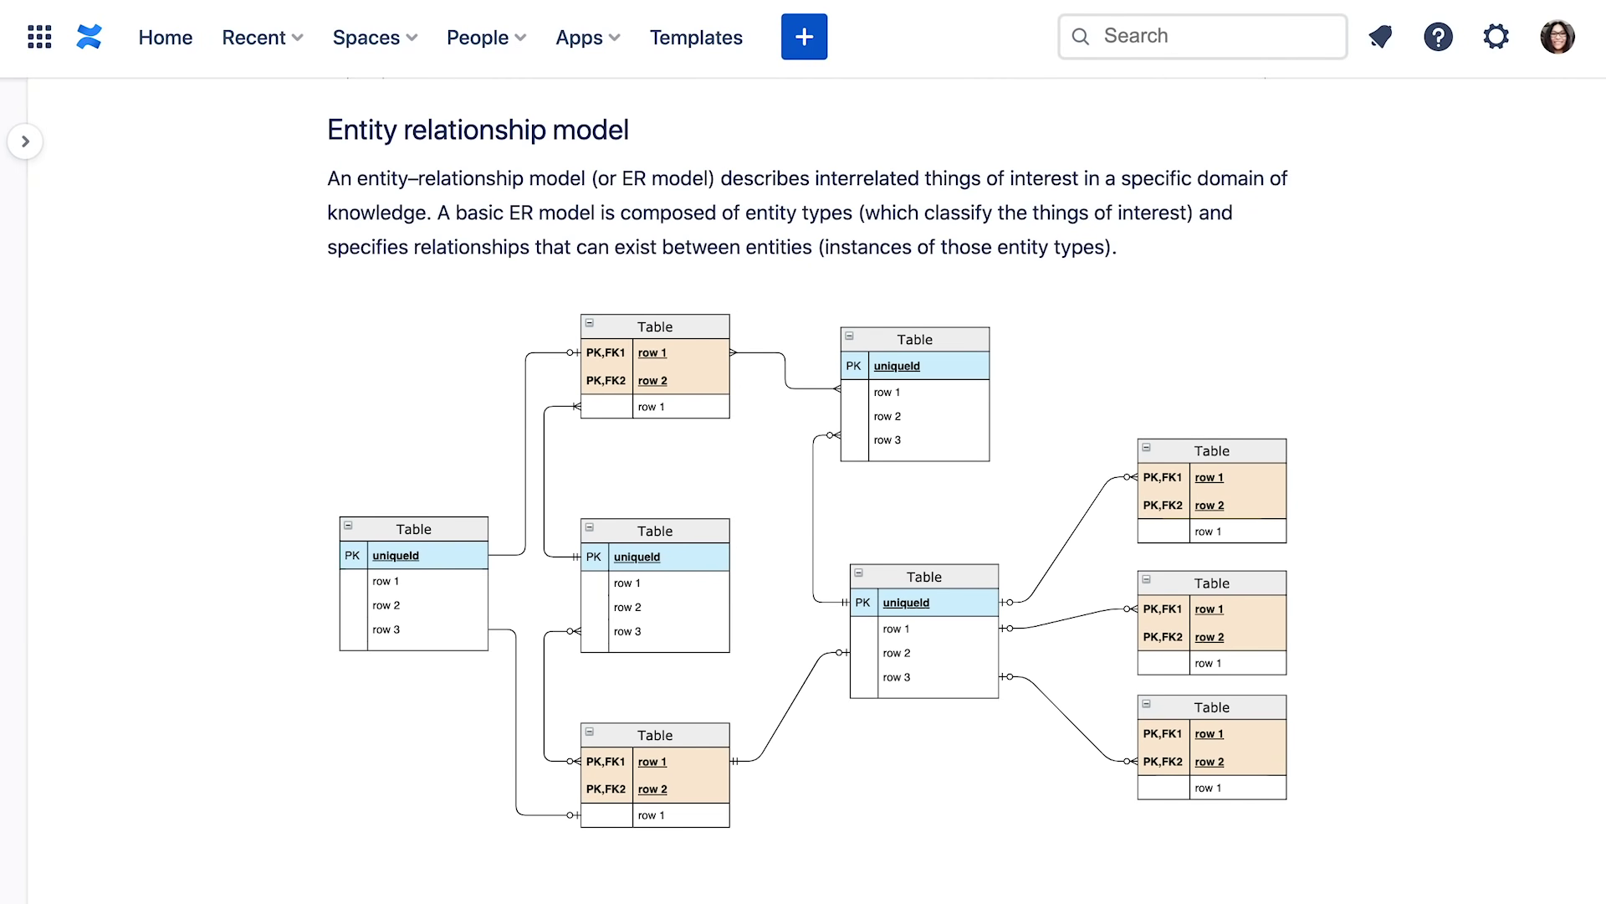
pyautogui.scroll(-10, 803, 502)
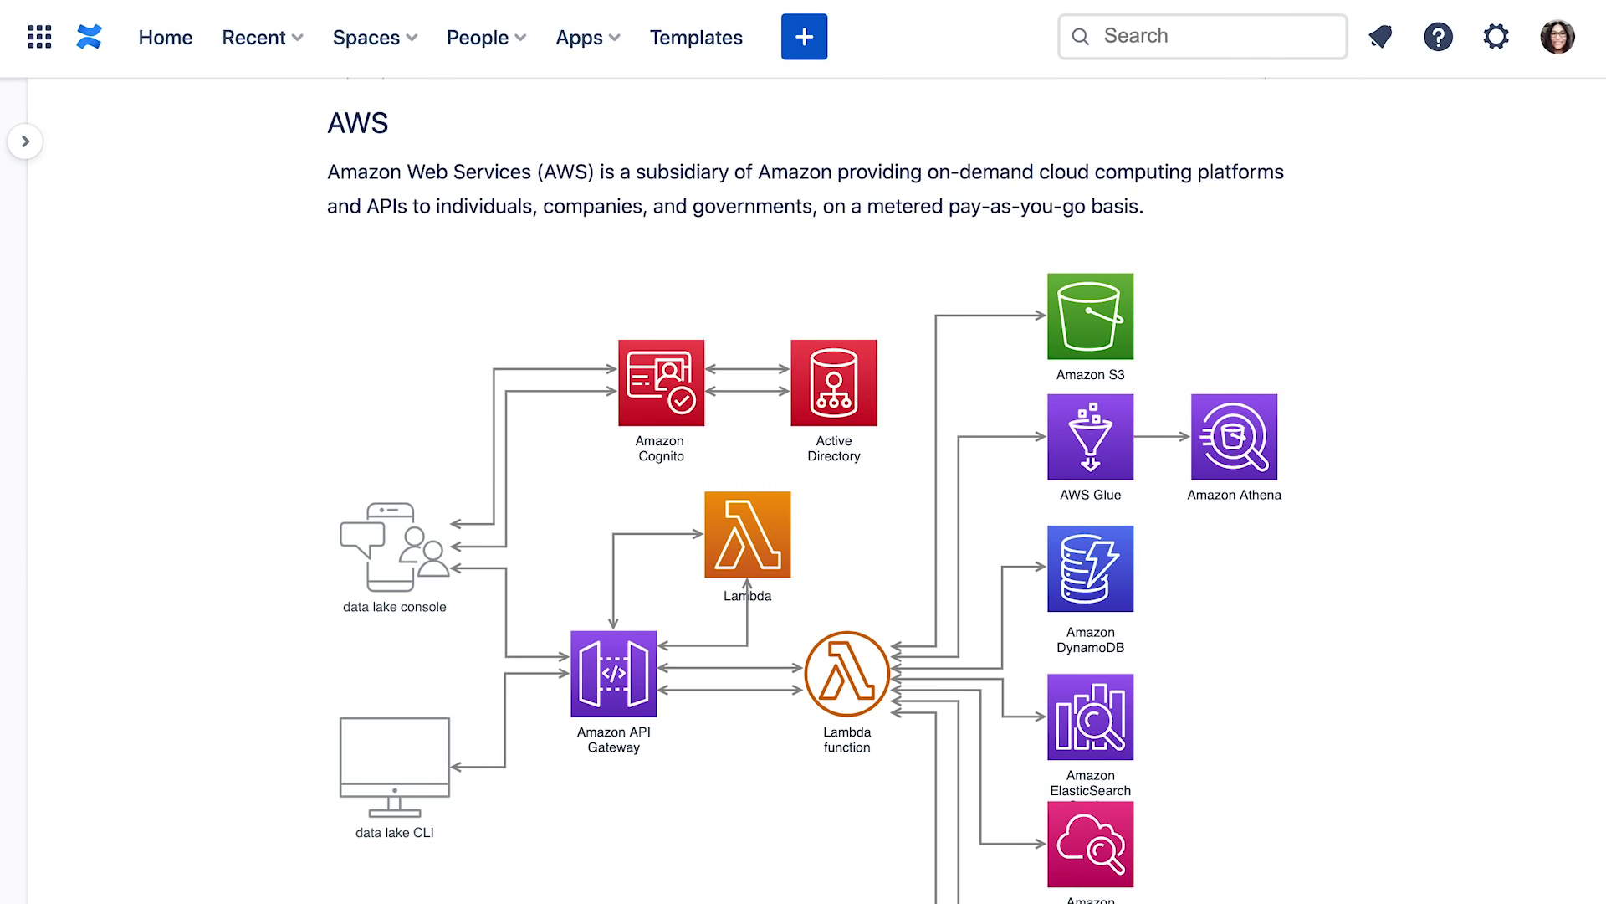
pyautogui.scroll(-14, 803, 502)
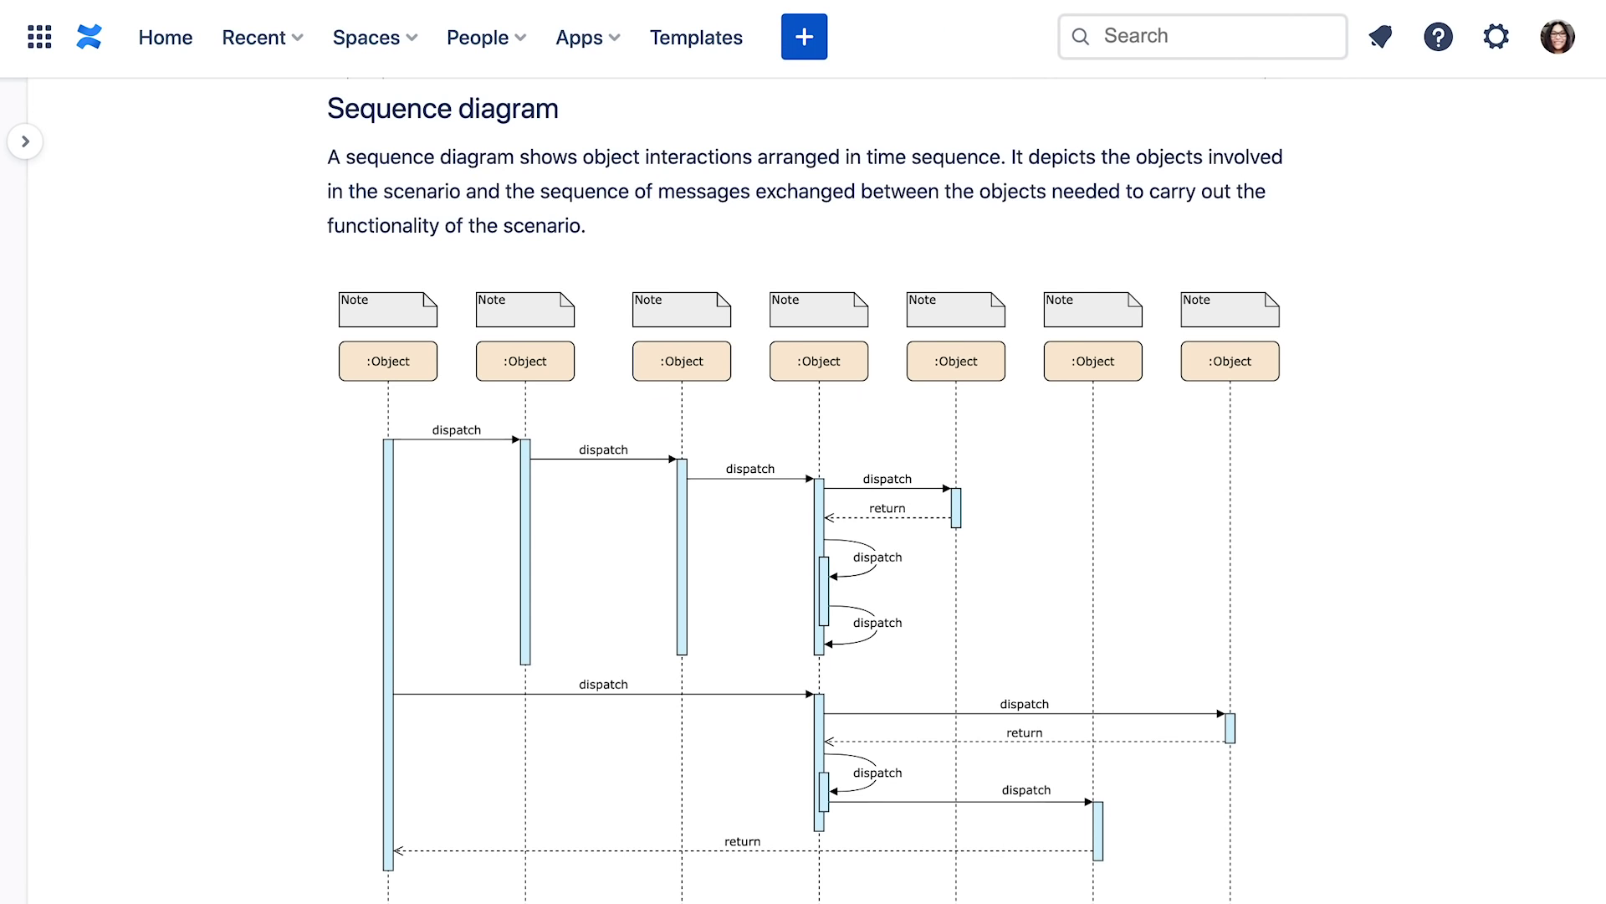
pyautogui.scroll(-11, 803, 502)
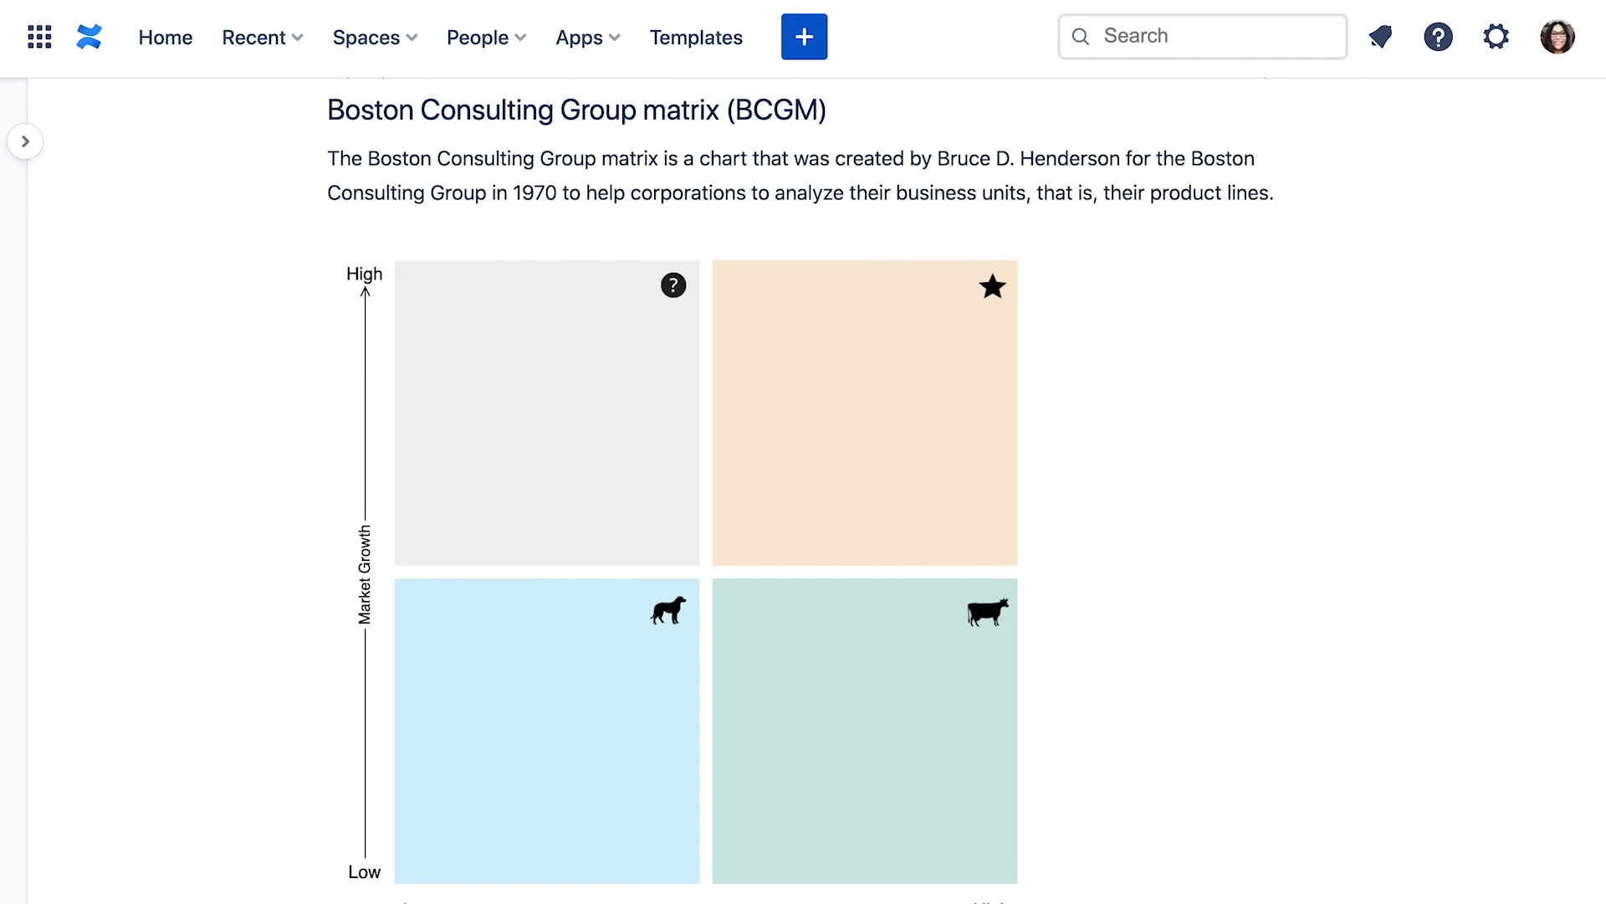
pyautogui.scroll(-10, 803, 502)
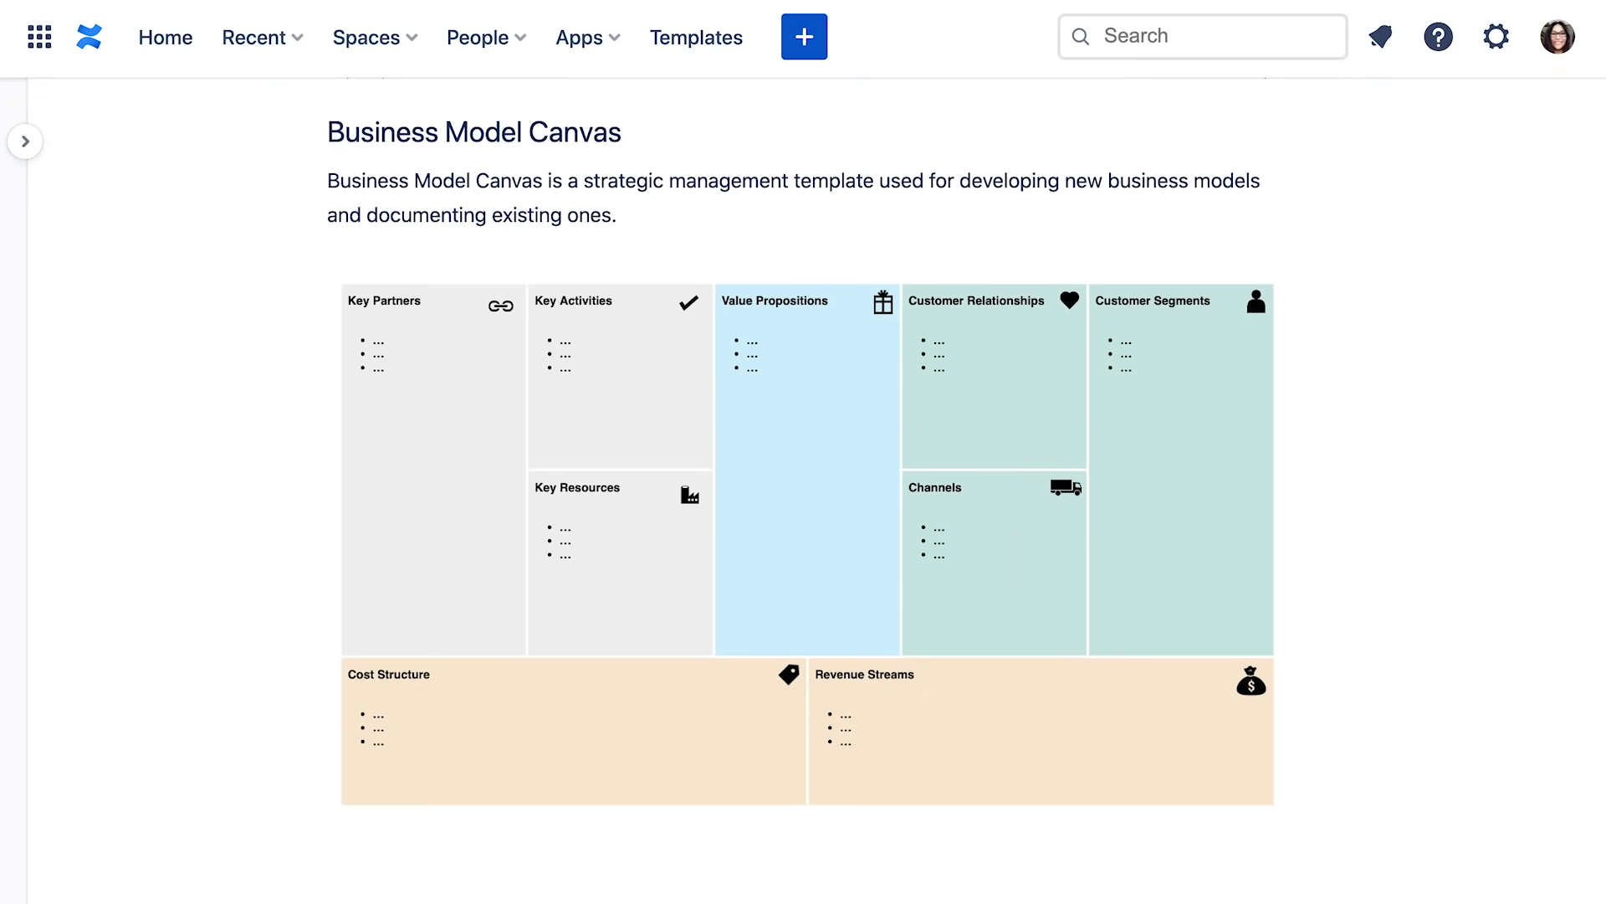
pyautogui.scroll(-10, 804, 502)
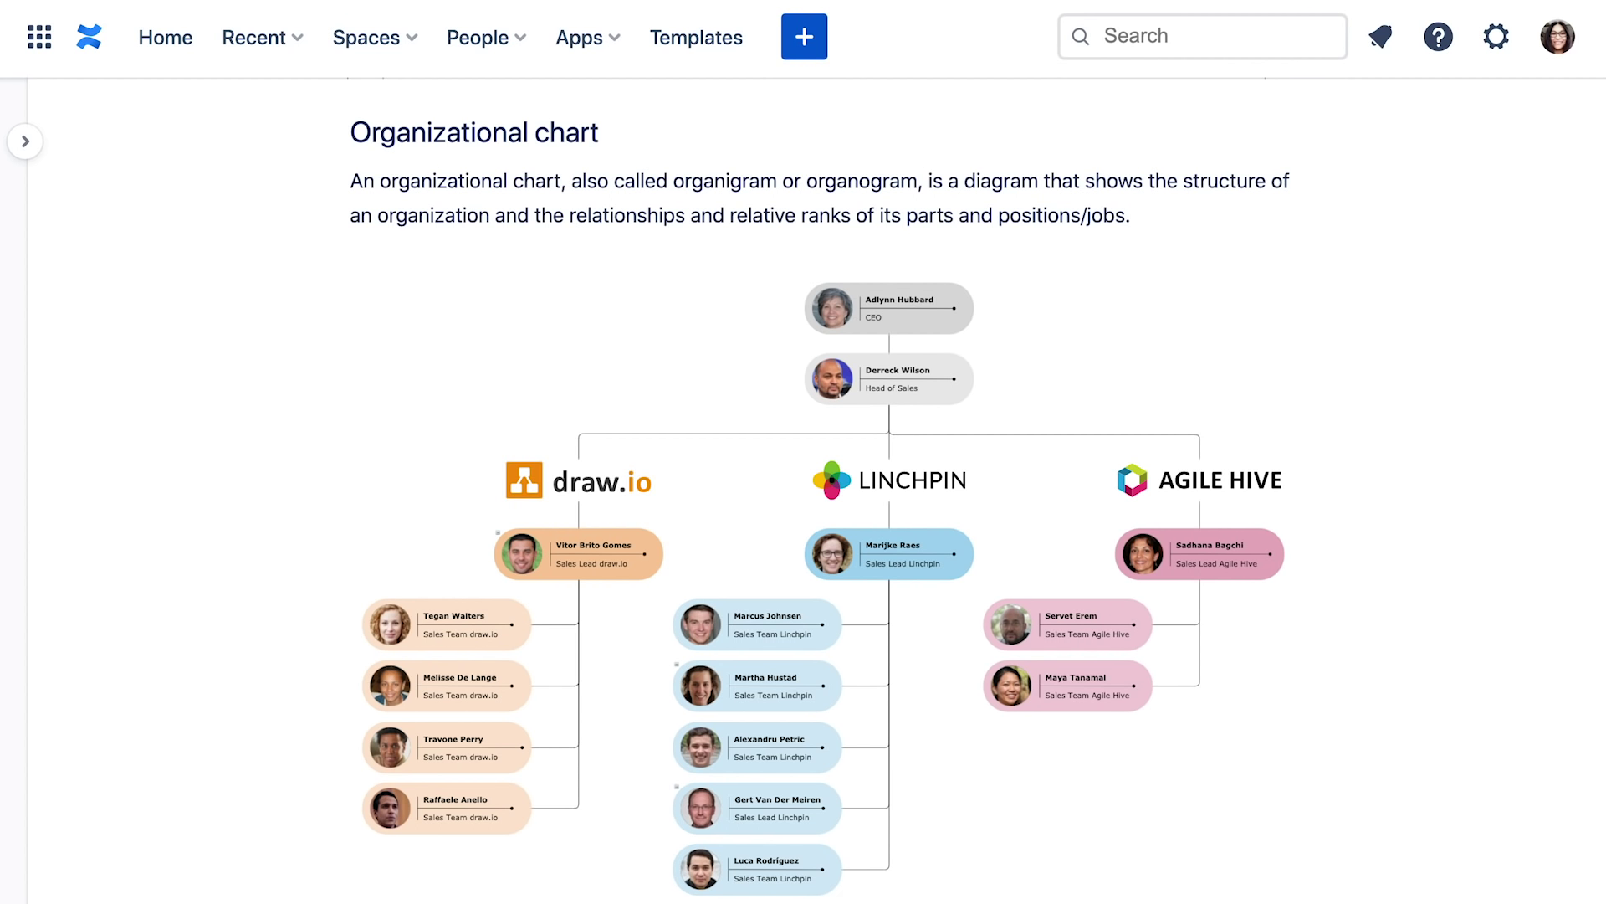
pyautogui.scroll(-10, 803, 502)
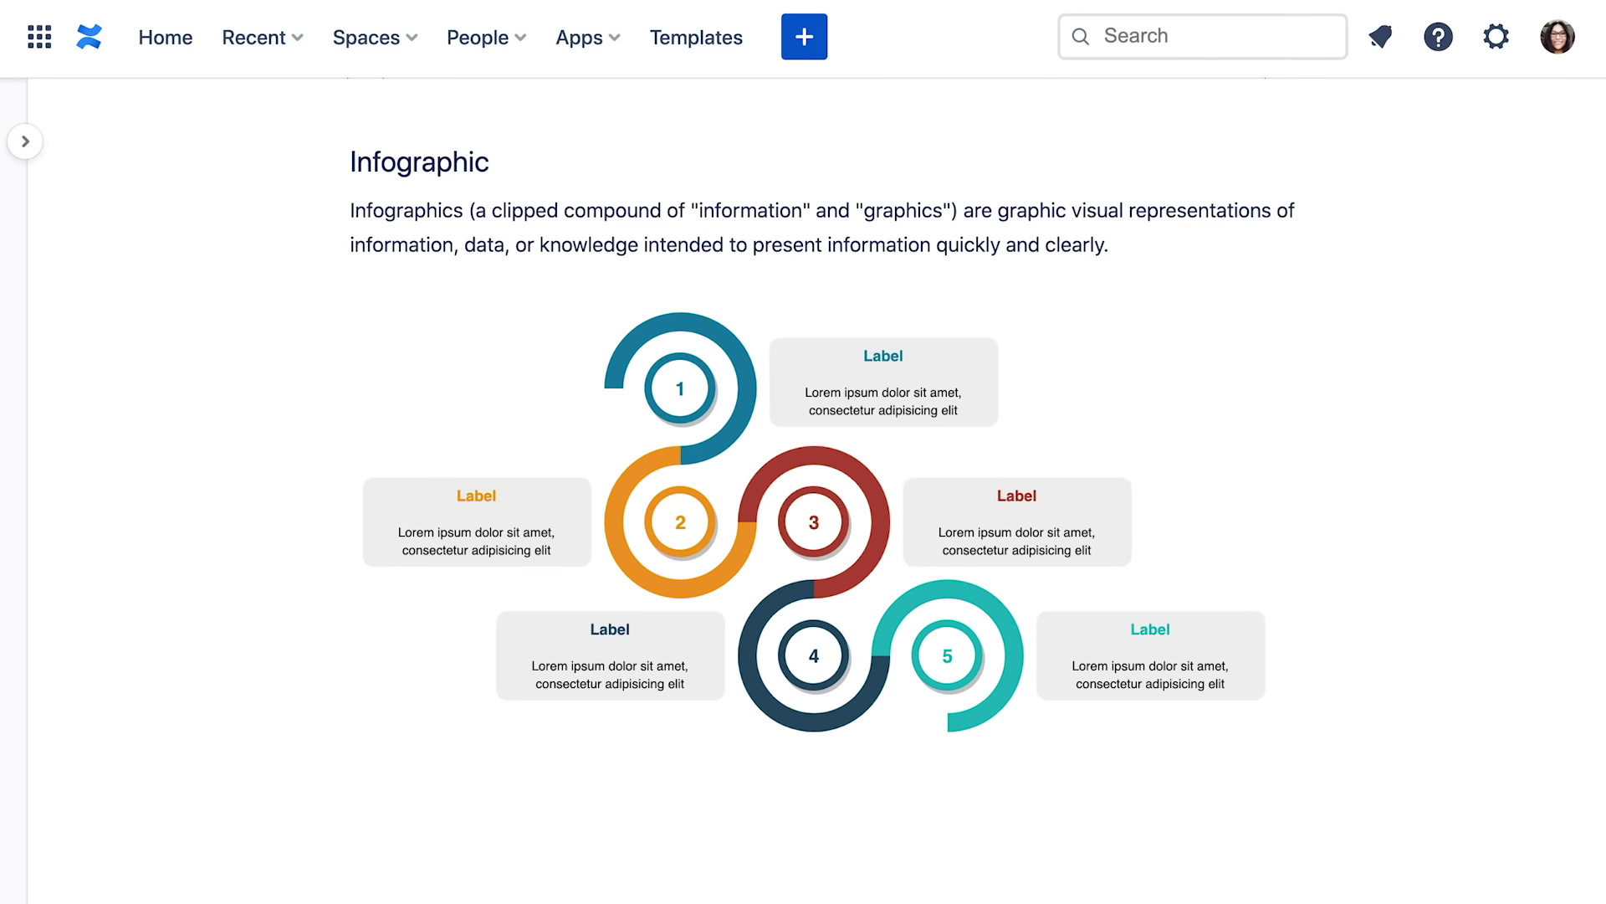
pyautogui.scroll(-6, 828, 490)
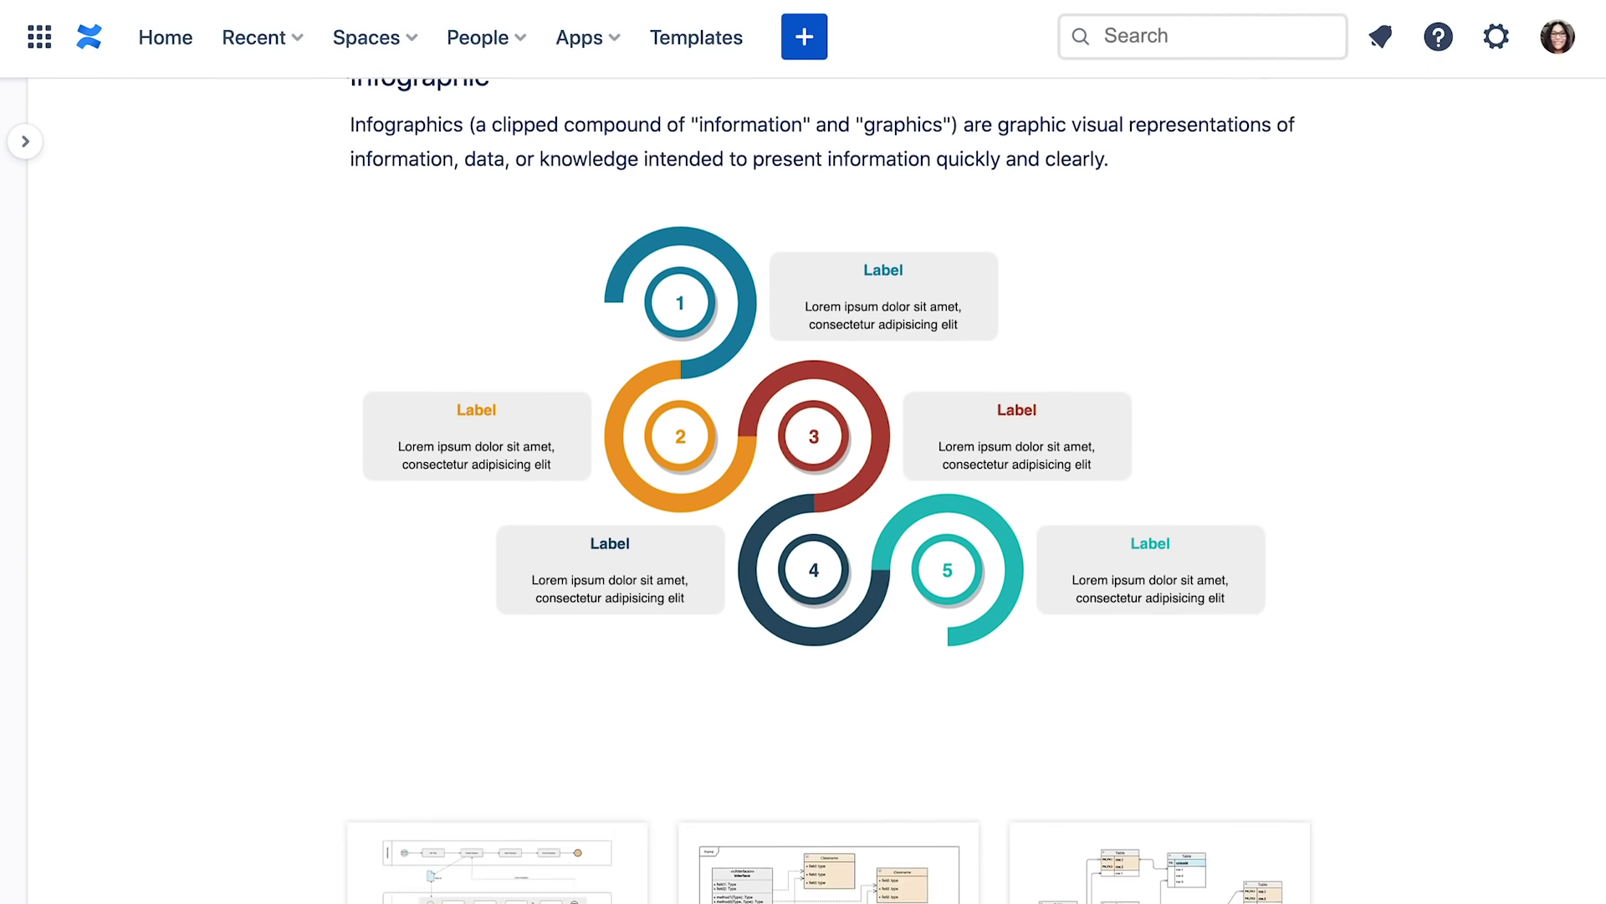
pyautogui.scroll(-2, 828, 491)
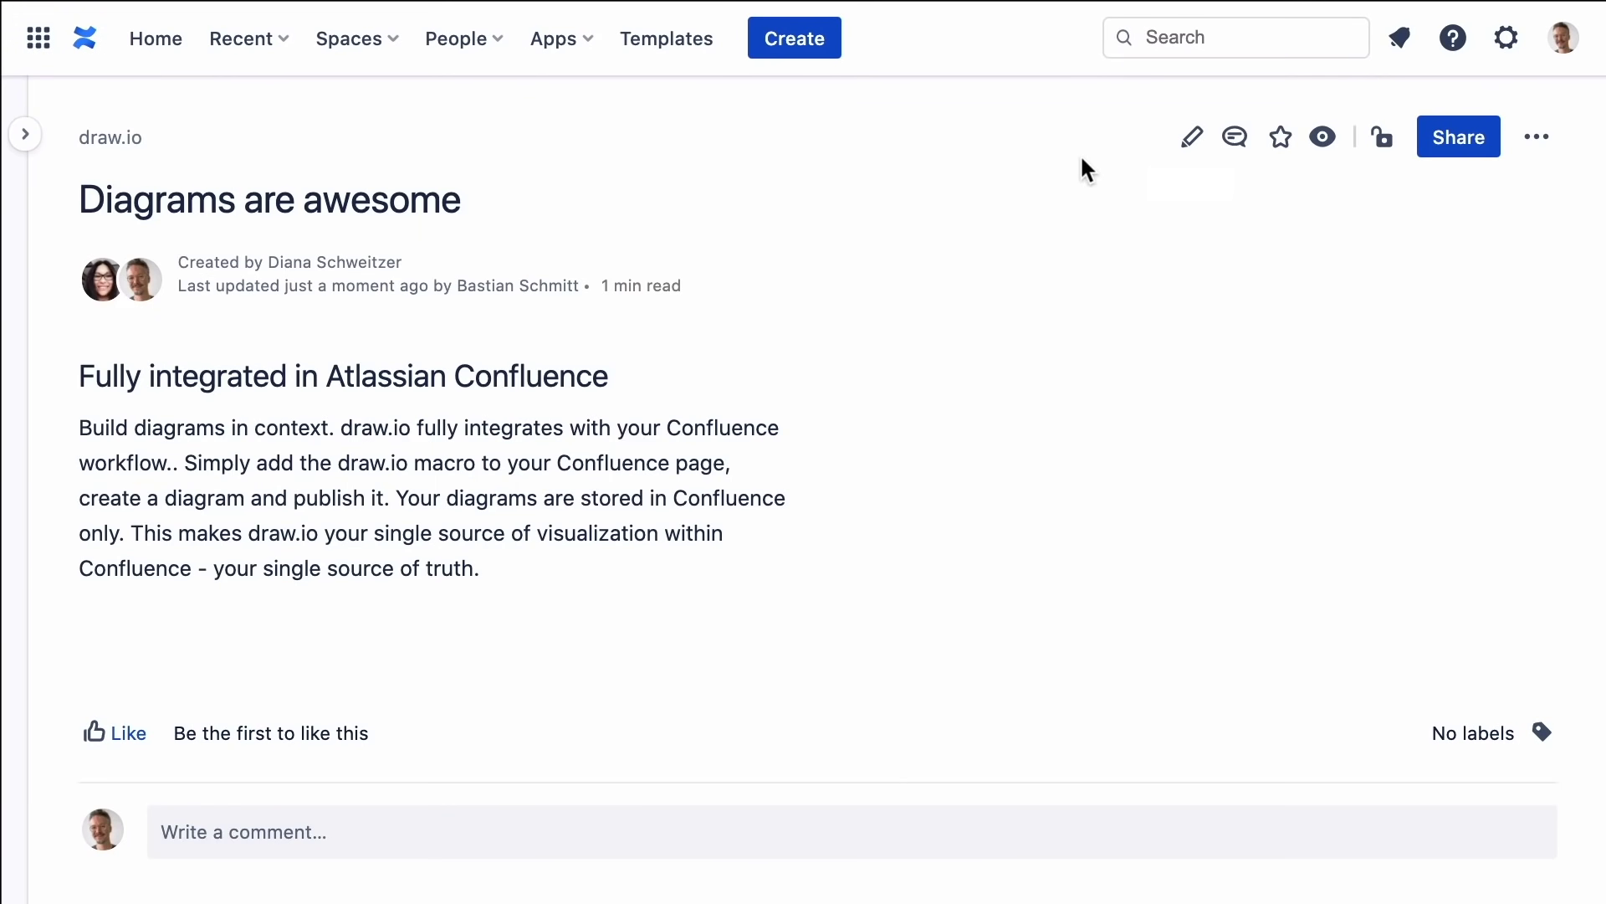
# Edit the page and type /draw in the empty right column to insert a new draw.io diagram
pyautogui.click(1188, 138)
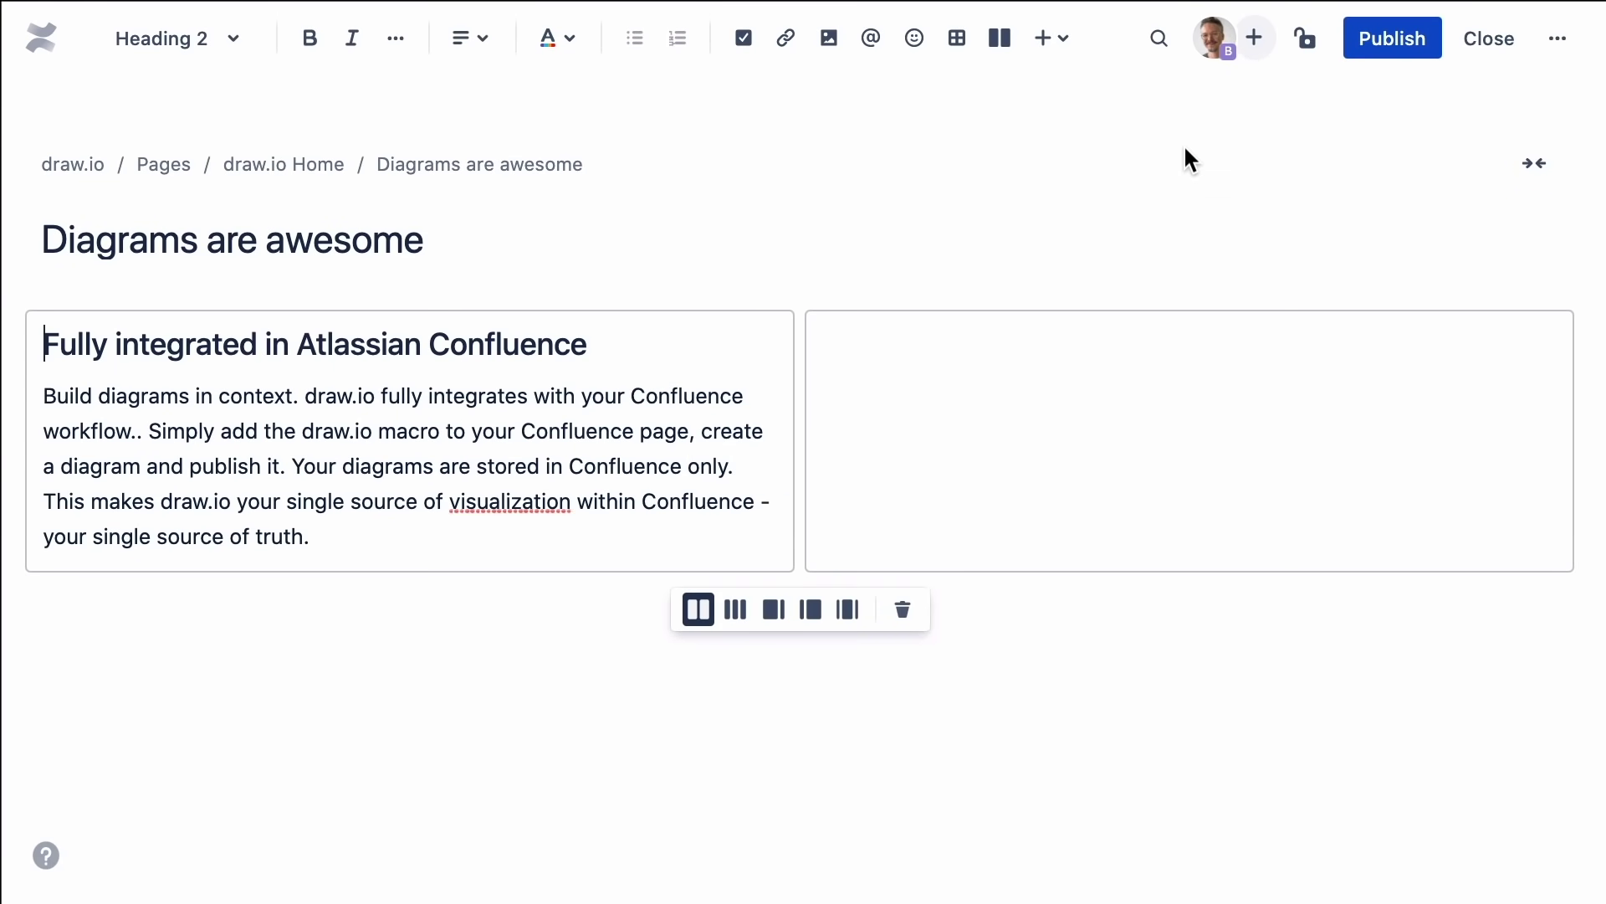
pyautogui.click(993, 373)
pyautogui.write('/')
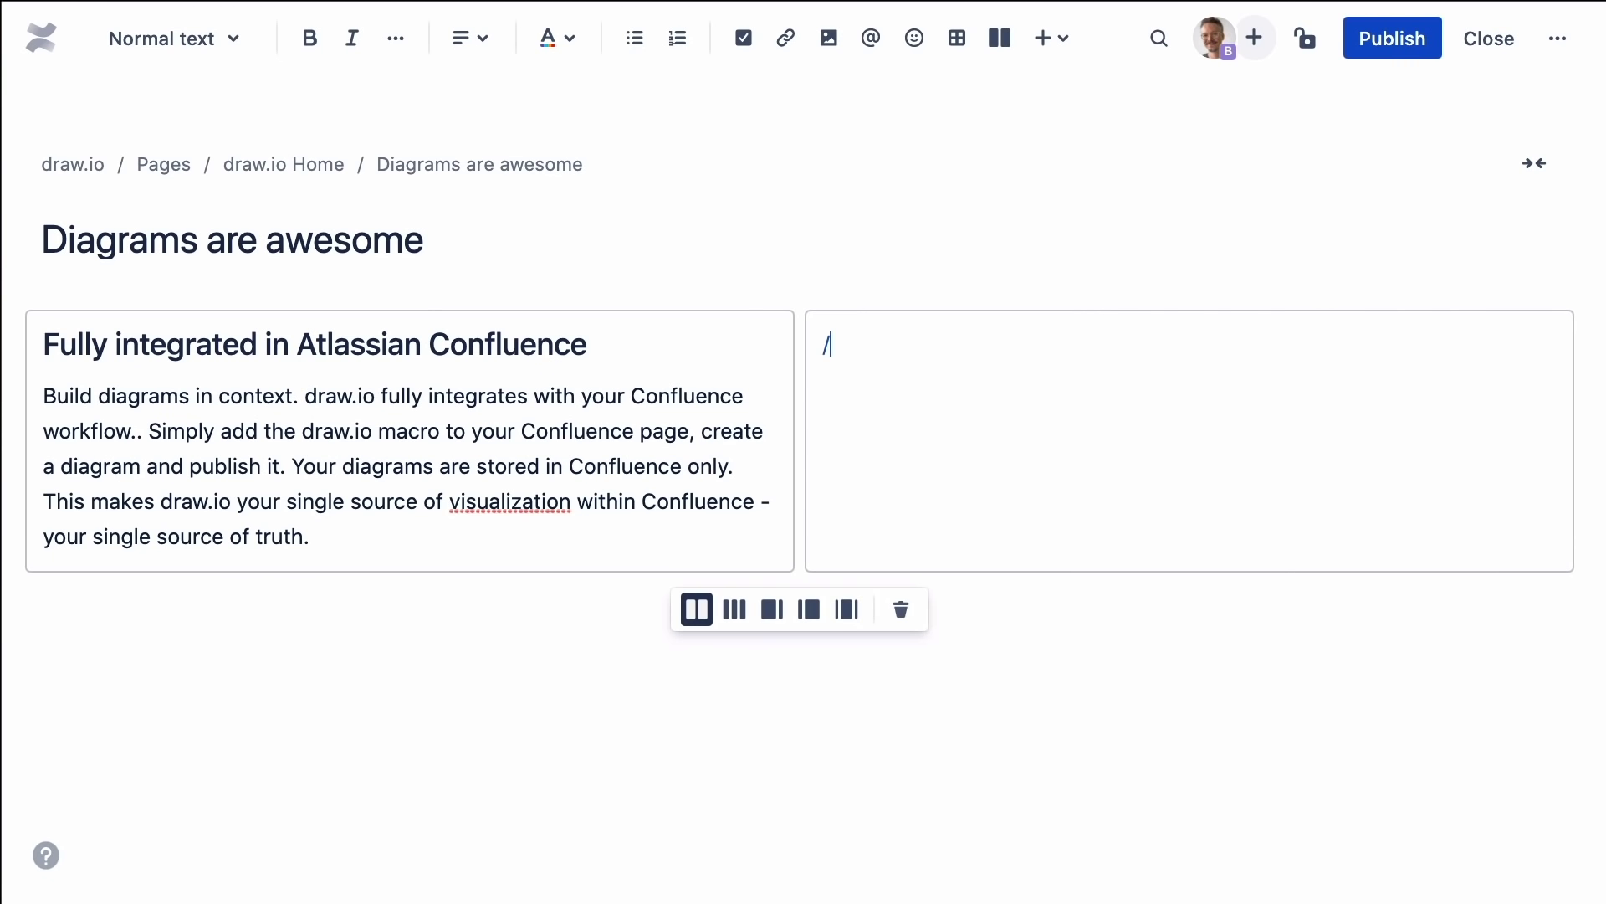
pyautogui.write('draw')
pyautogui.click(996, 395)
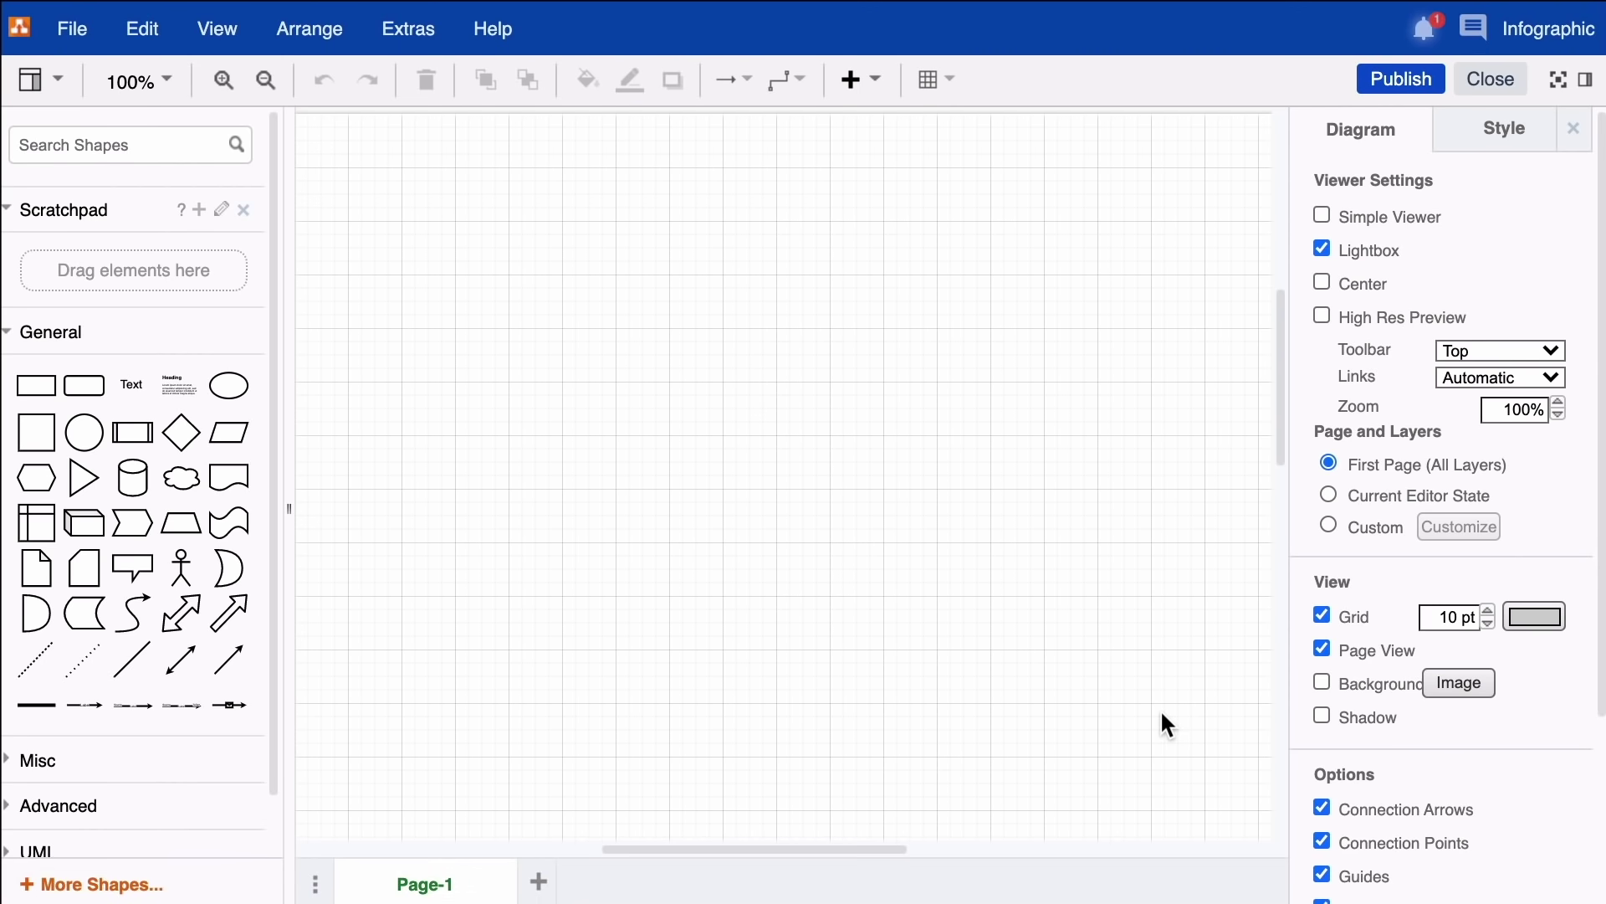
# Place the Roadmap (diagonal) infographic from the Infographic shapes on the canvas and publish it
pyautogui.click(96, 328)
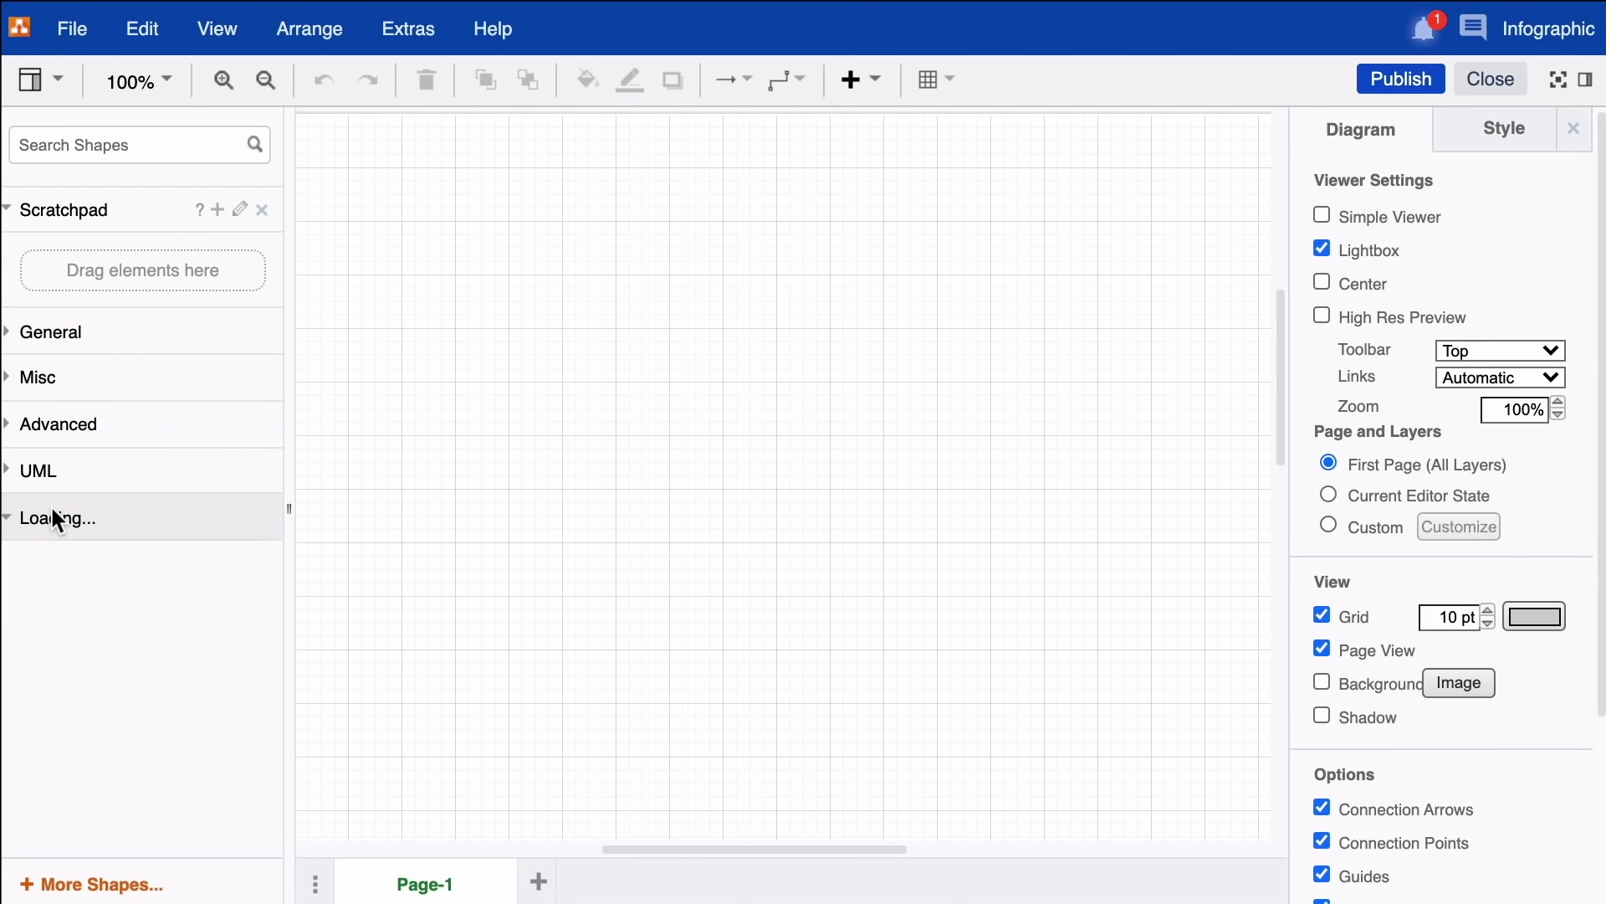
pyautogui.scroll(-5, 52, 509)
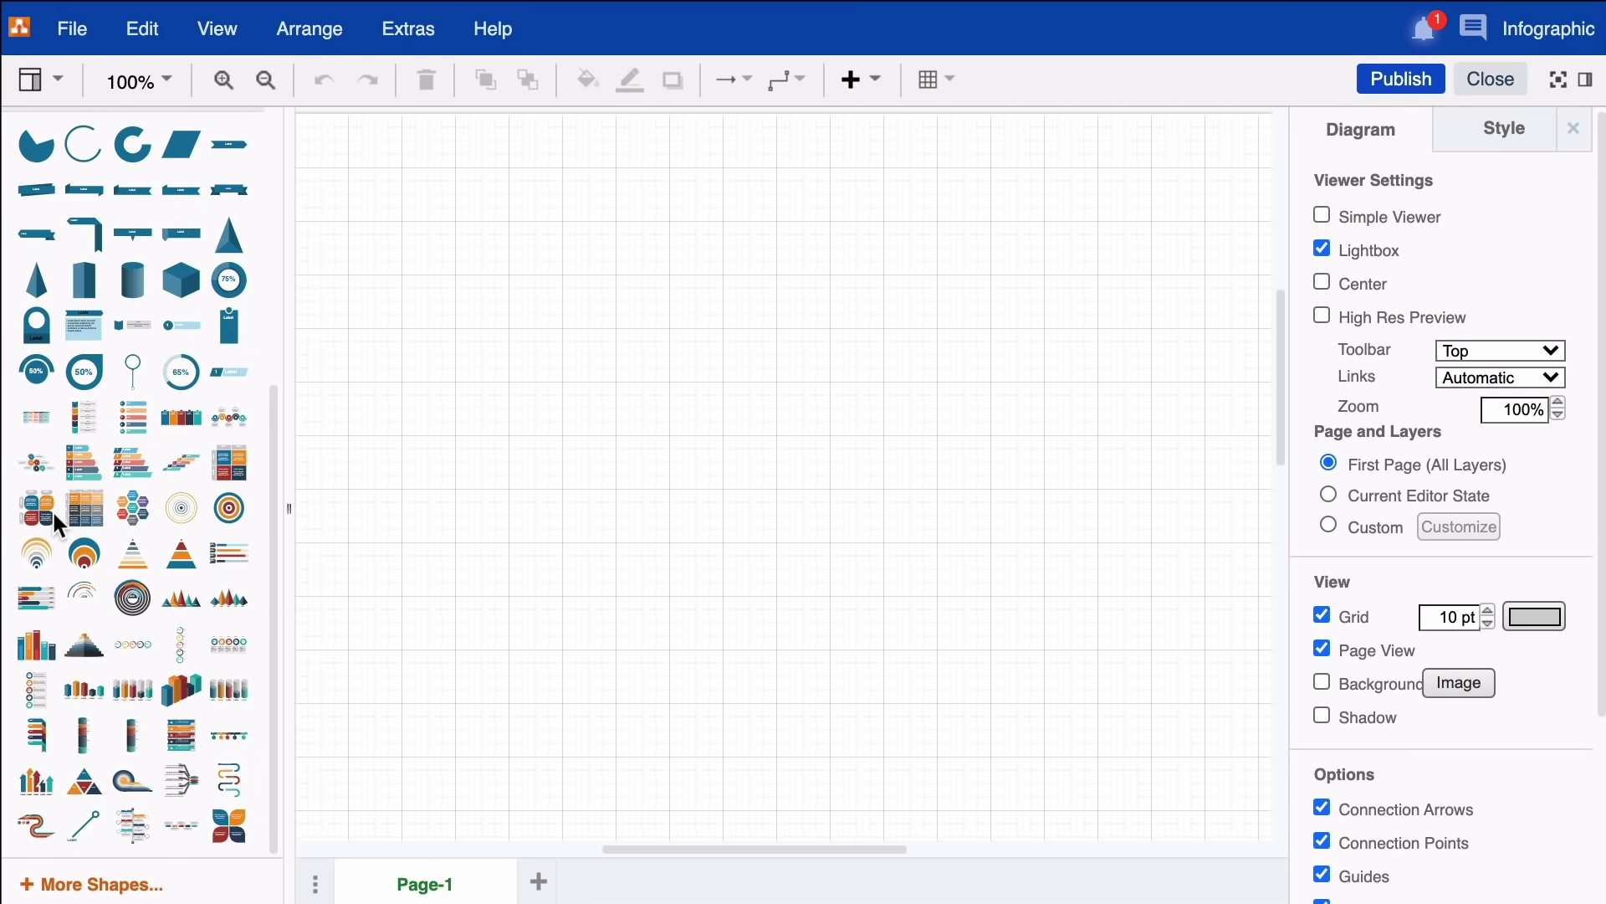
pyautogui.moveTo(32, 460)
pyautogui.moveTo(31, 461); pyautogui.dragTo(360, 286)
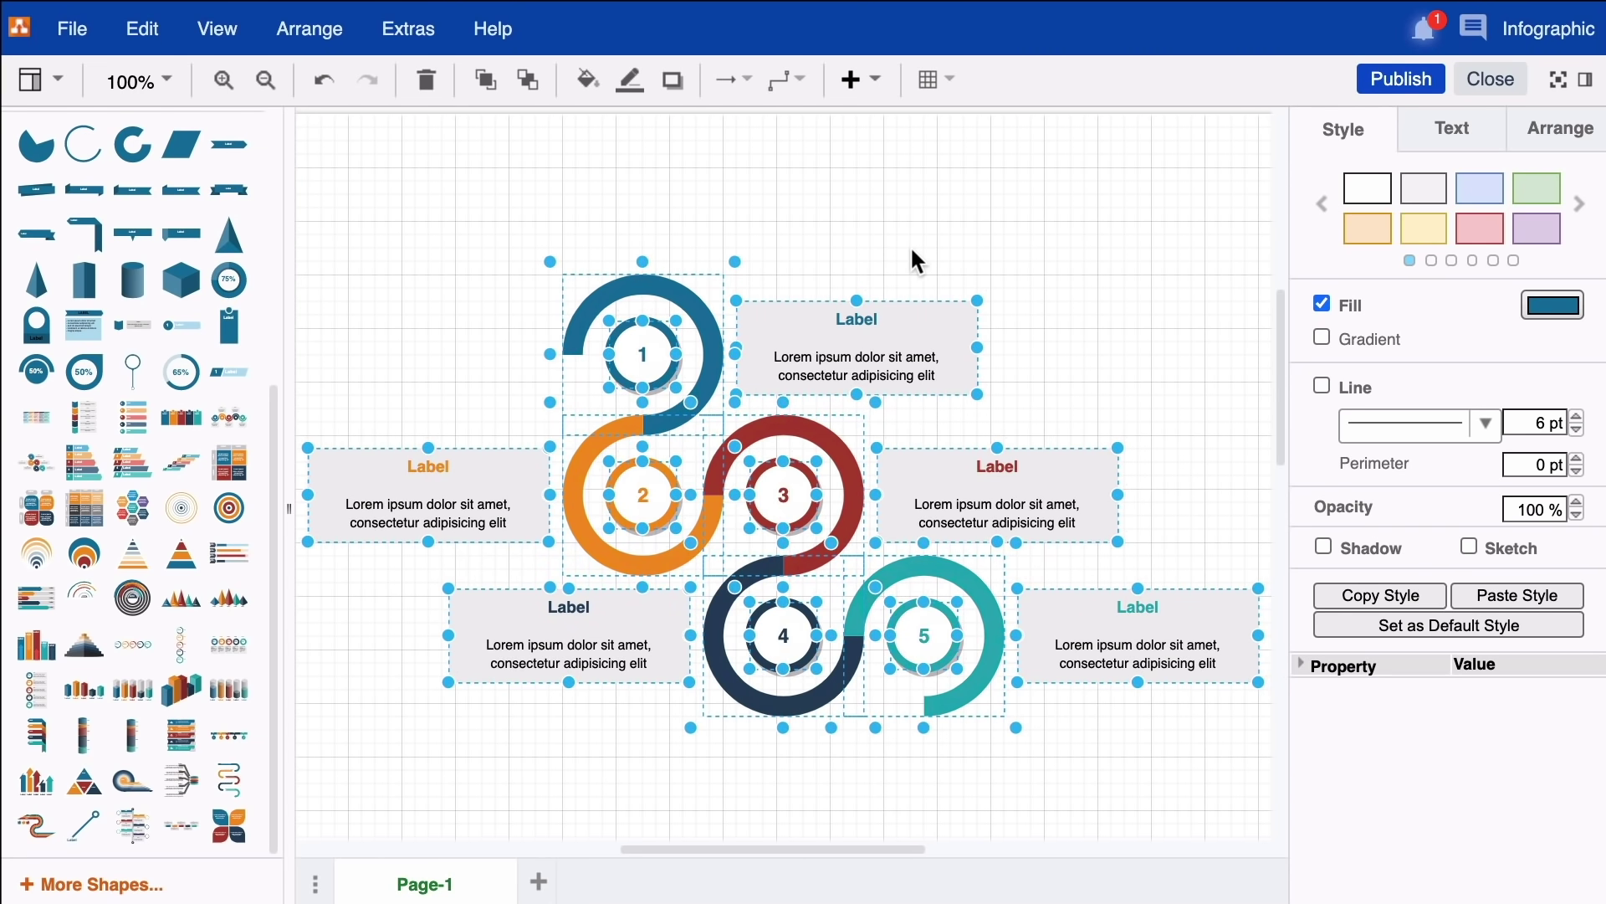
pyautogui.click(1399, 79)
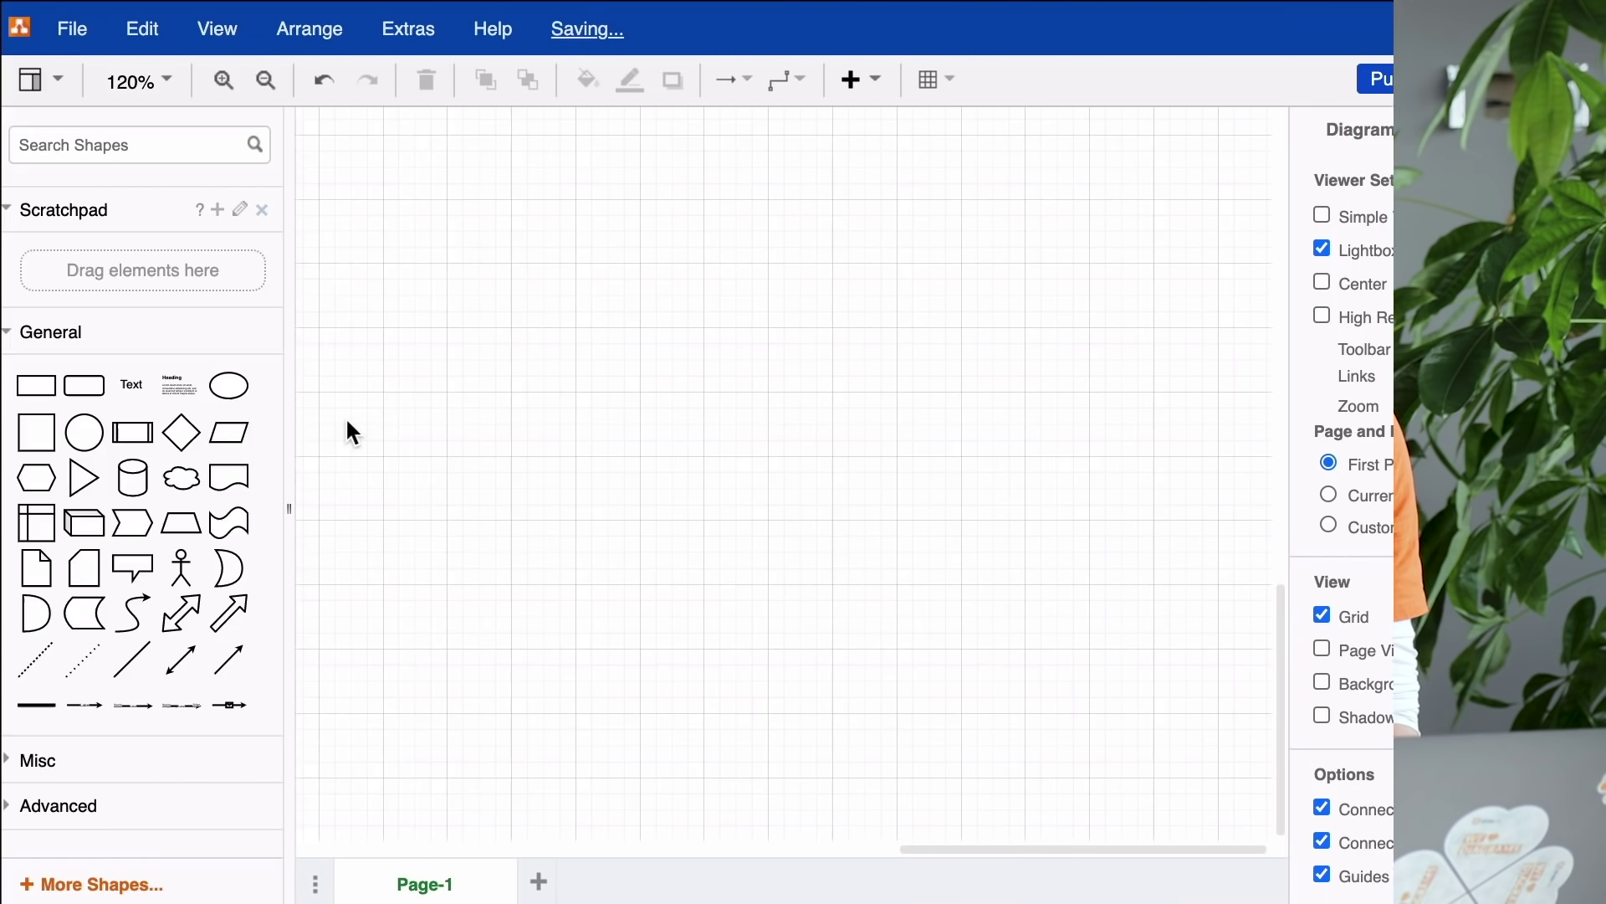
# Add two stacked ellipses and a rectangle below the second one
pyautogui.click(218, 391)
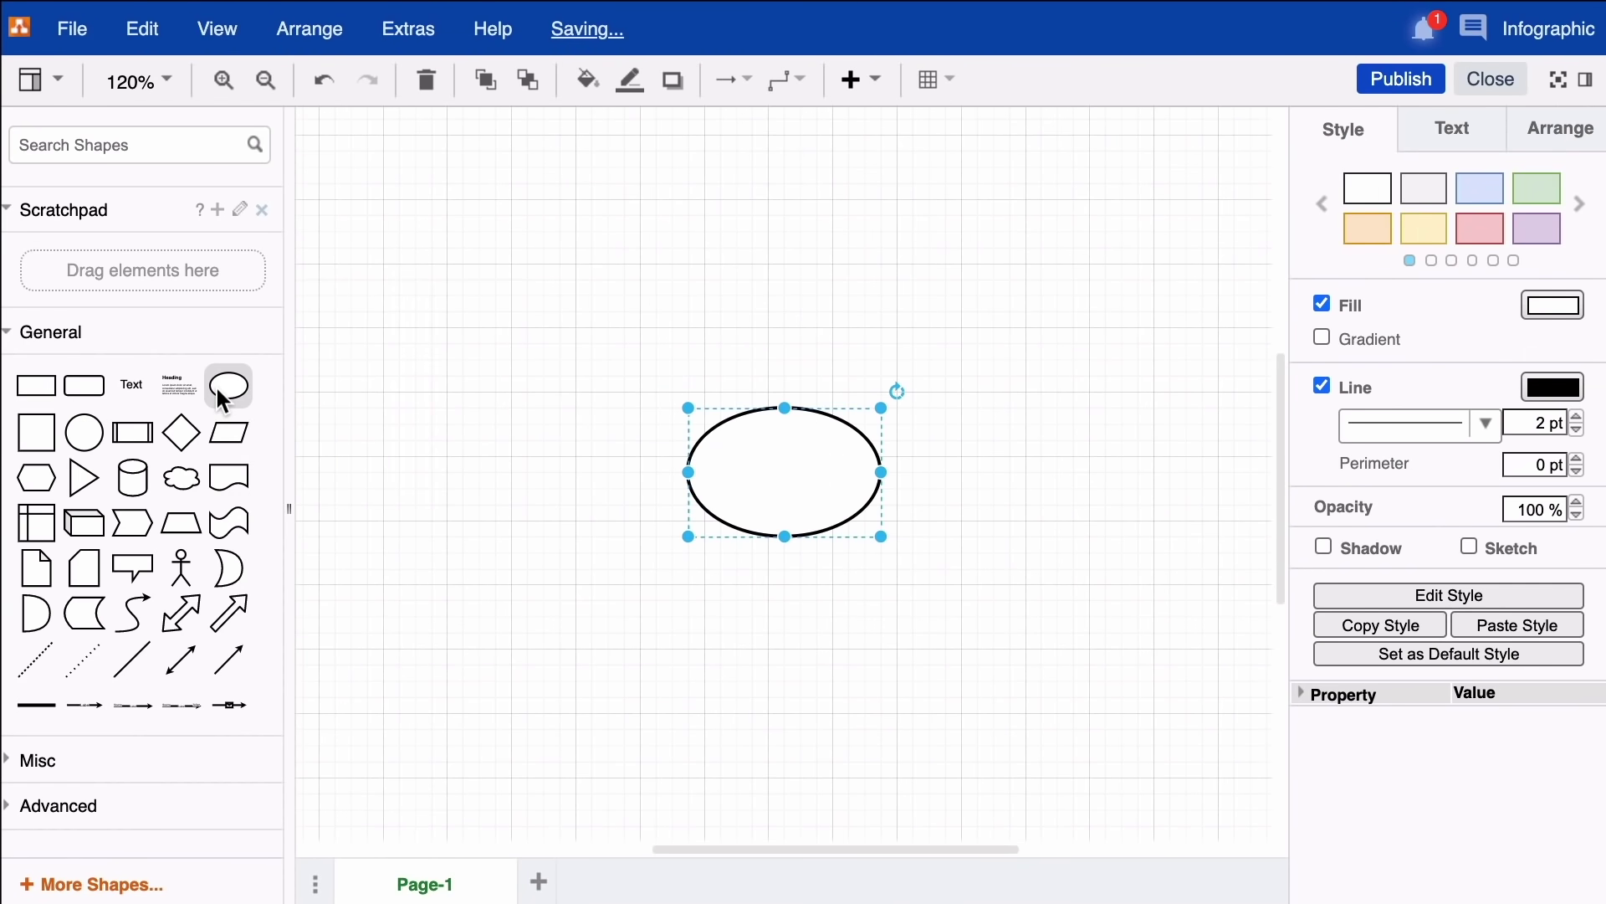
pyautogui.moveTo(224, 402); pyautogui.dragTo(679, 590)
pyautogui.moveTo(1046, 585); pyautogui.dragTo(801, 339)
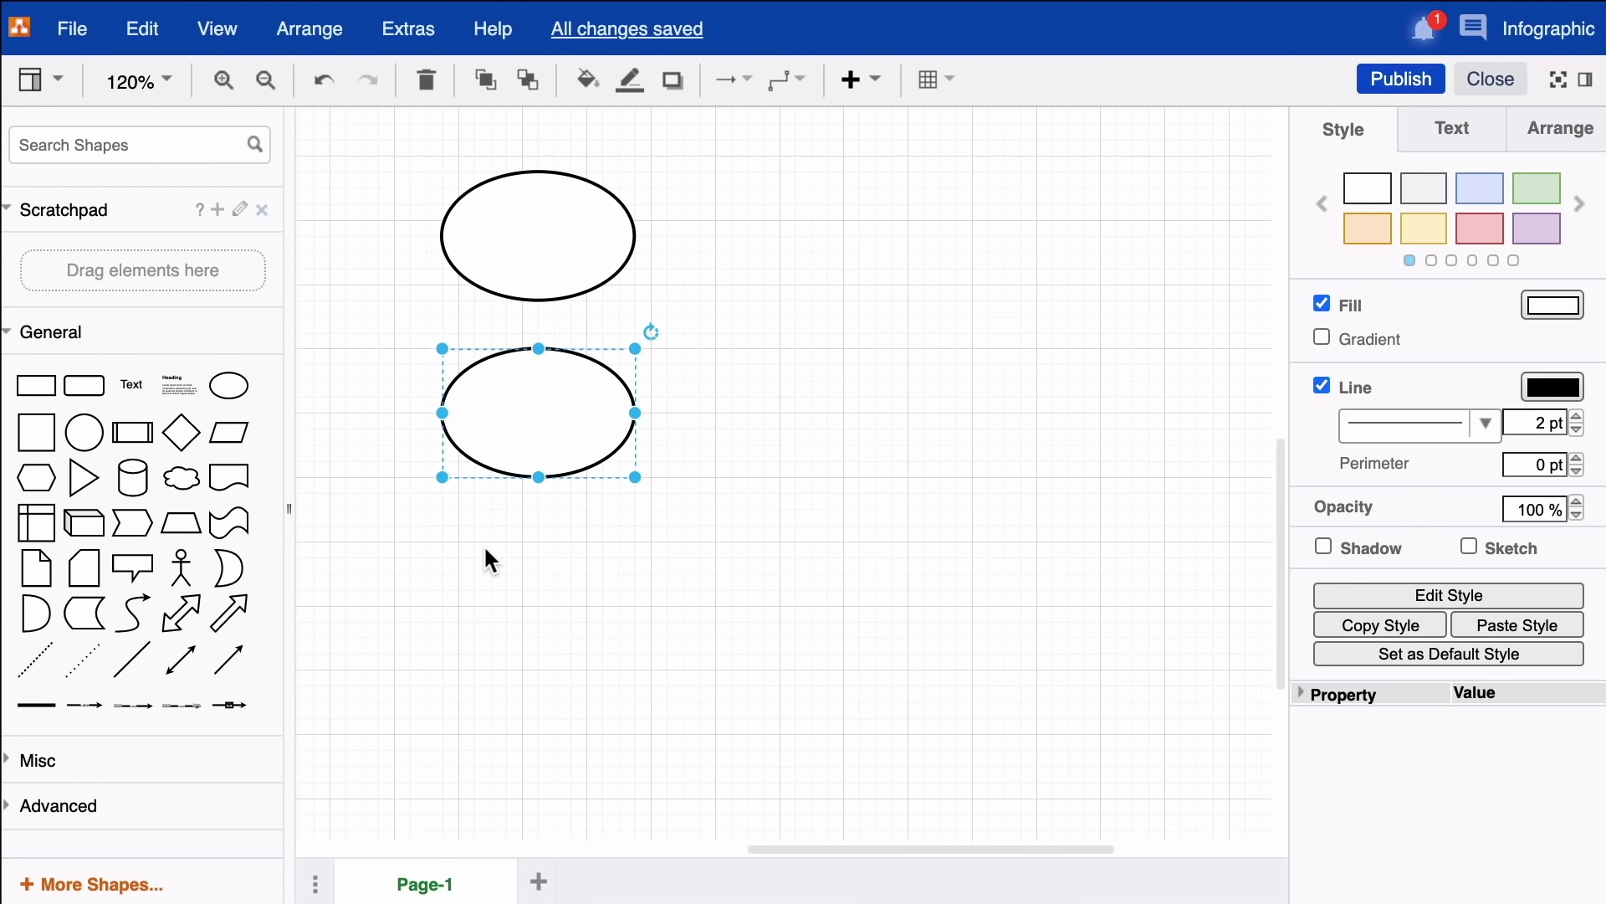
pyautogui.doubleClick(485, 549)
pyautogui.click(525, 545)
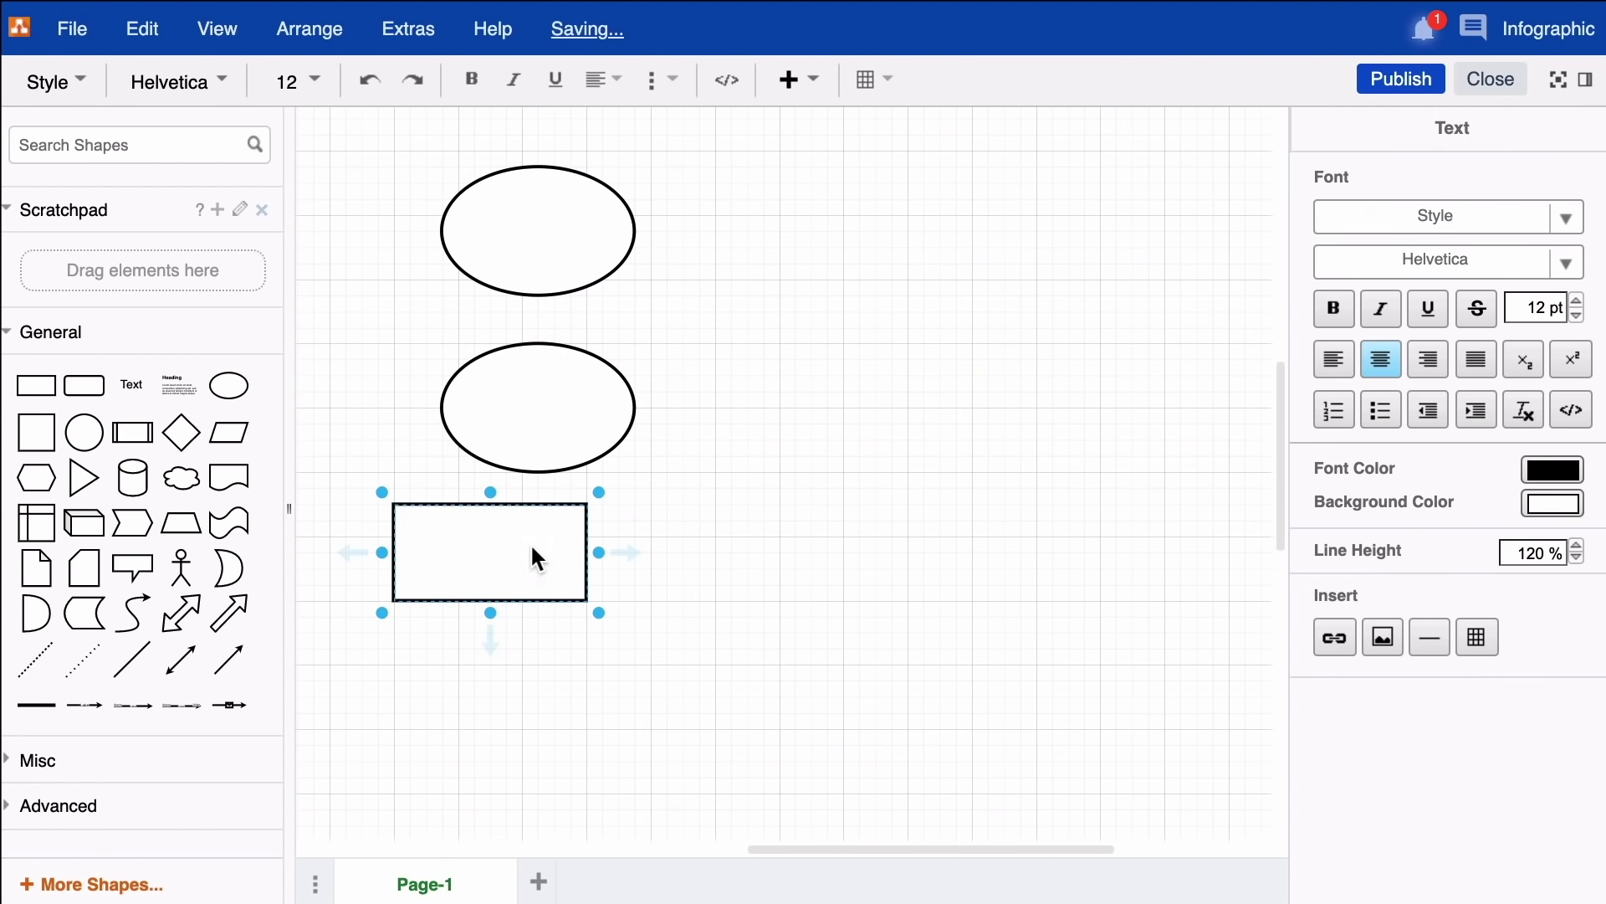
pyautogui.moveTo(528, 527); pyautogui.dragTo(578, 562)
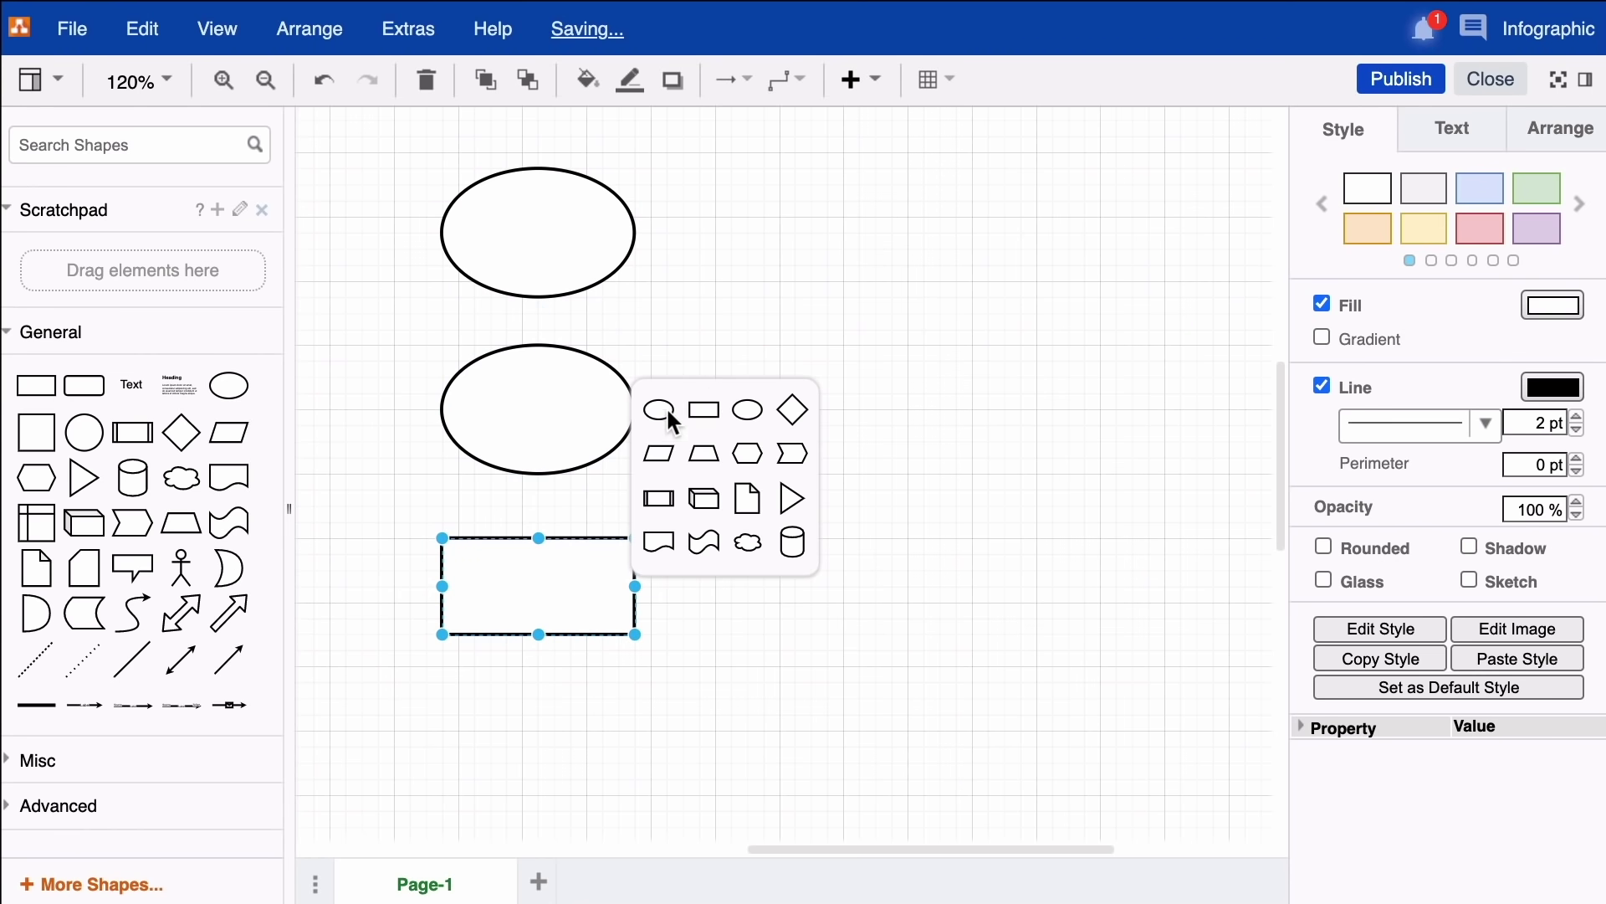
# Add a connected rectangle and diamond, link the diamond to the bottom rectangle, and realign it
pyautogui.click(704, 414)
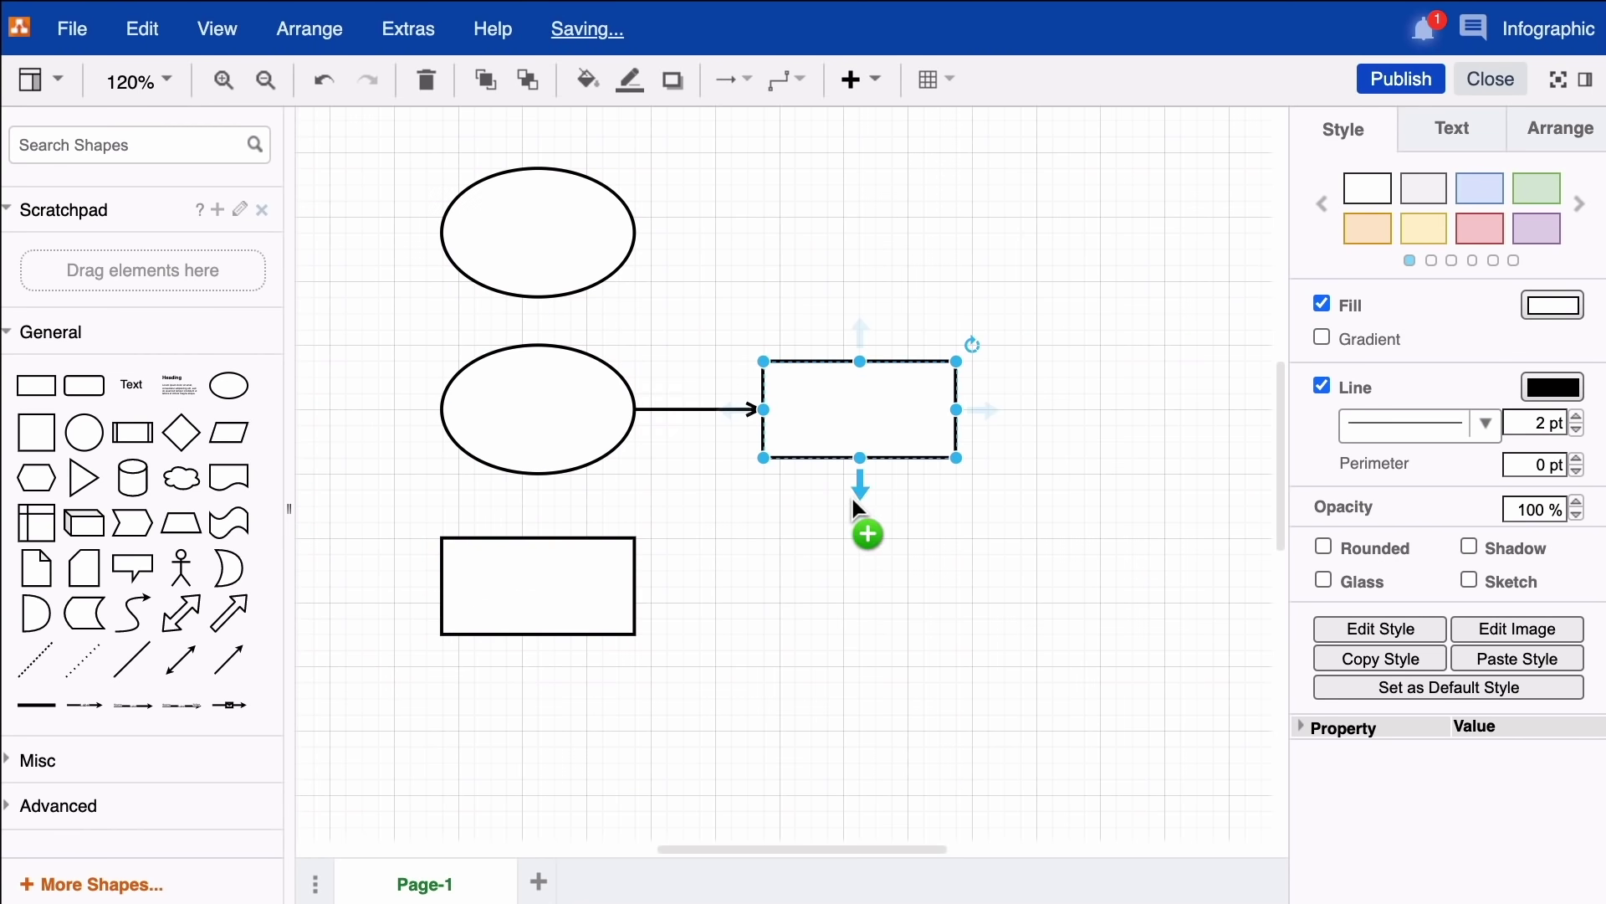
pyautogui.moveTo(854, 492)
pyautogui.click(988, 500)
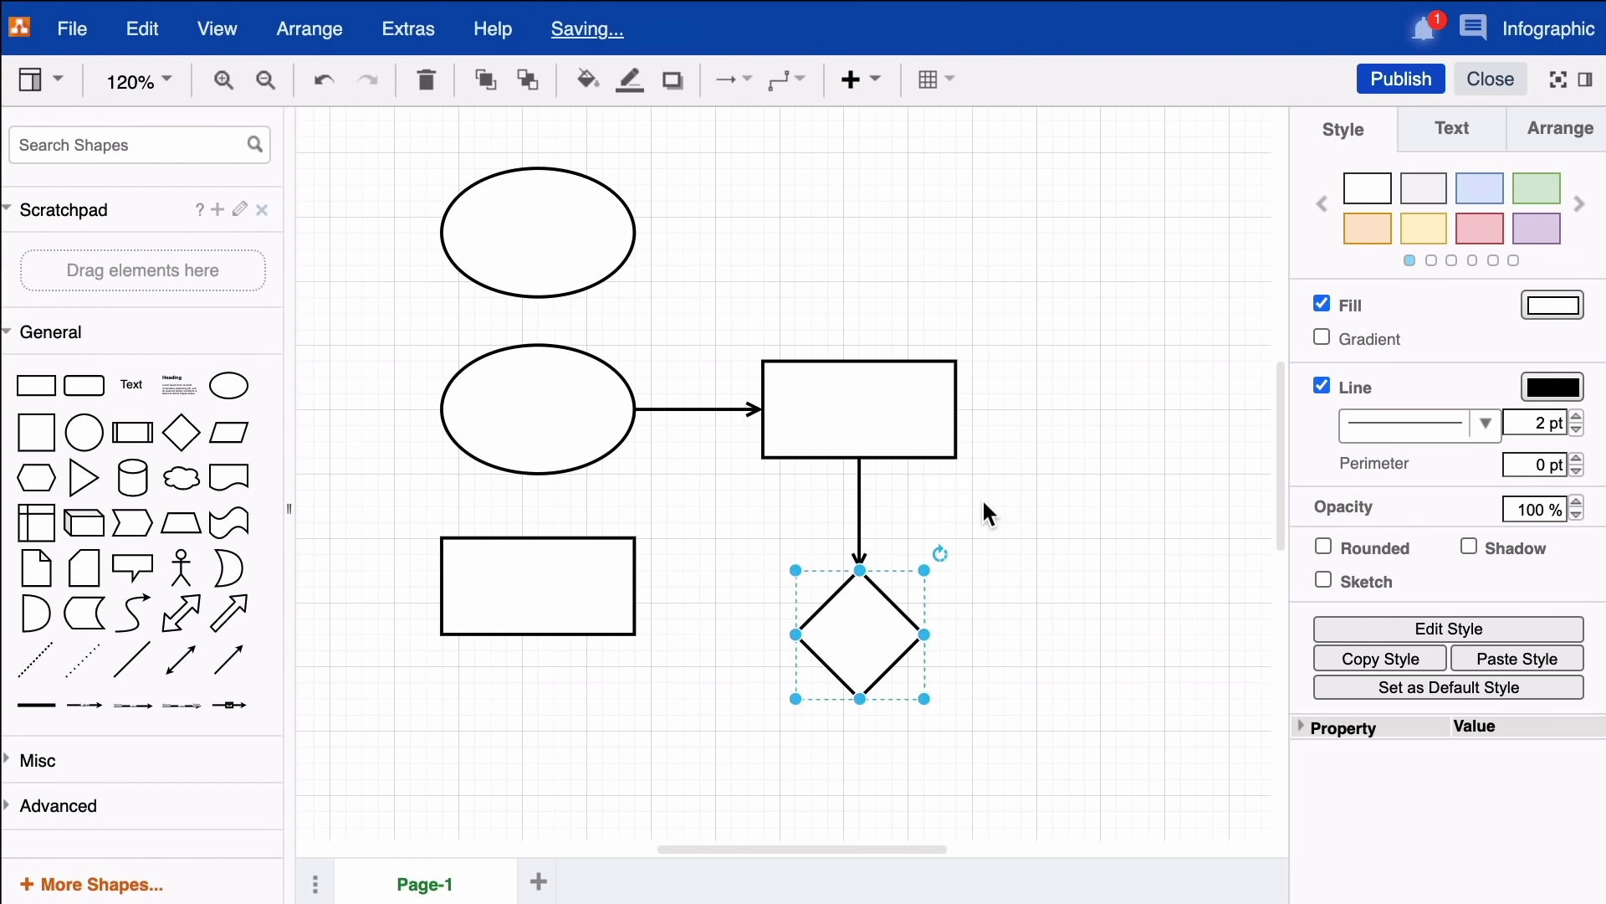
pyautogui.click(988, 512)
pyautogui.moveTo(850, 610)
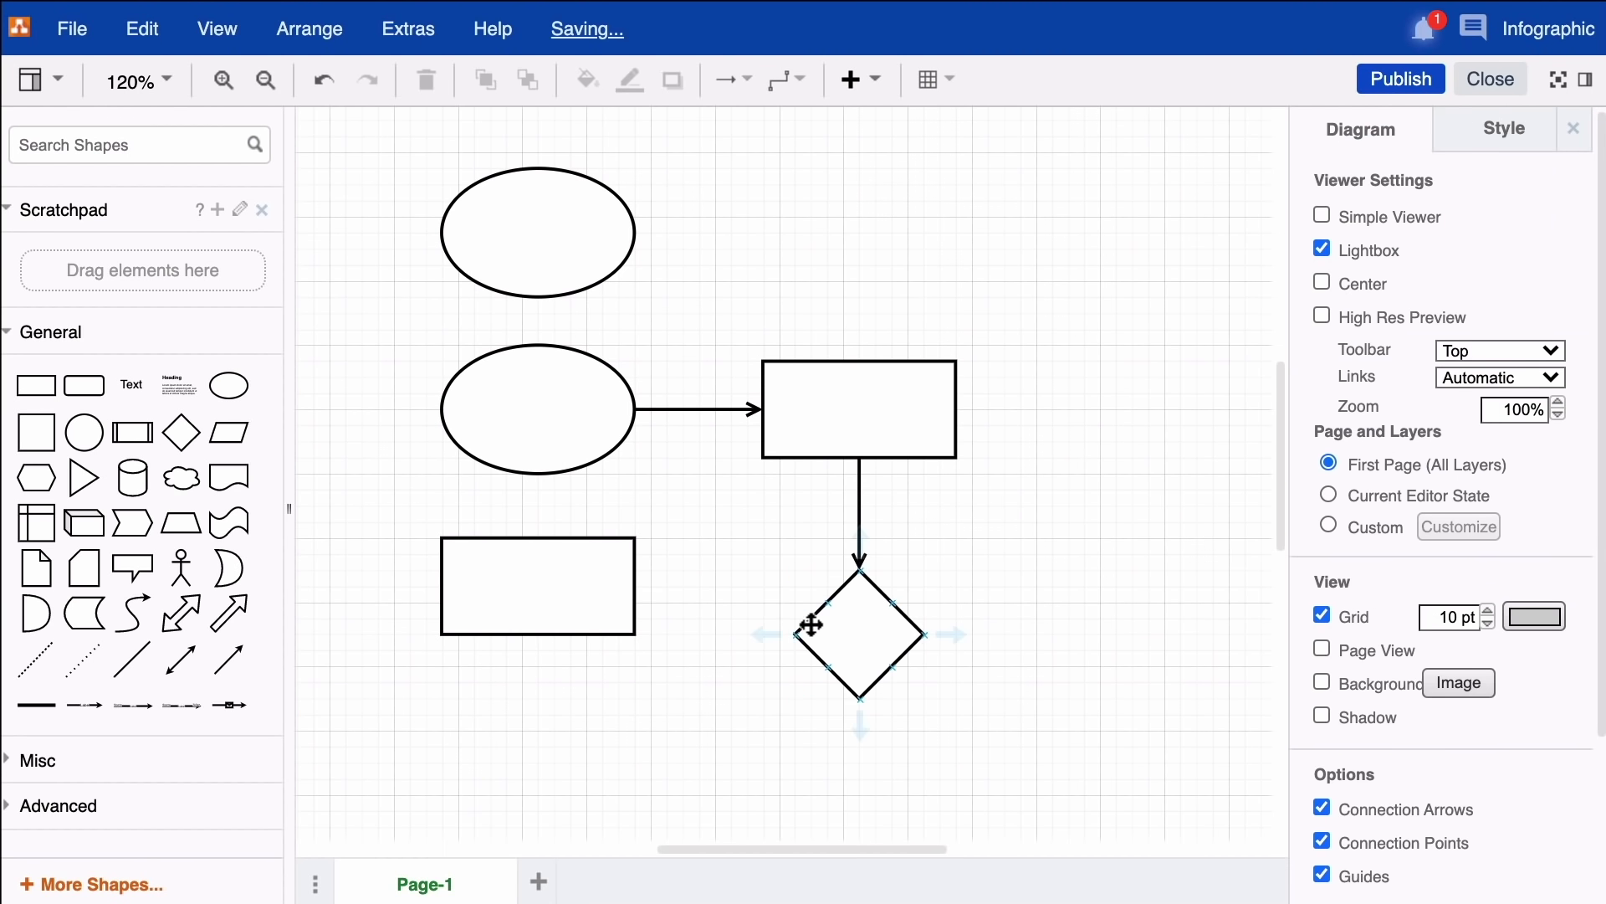
pyautogui.moveTo(797, 632); pyautogui.dragTo(640, 585)
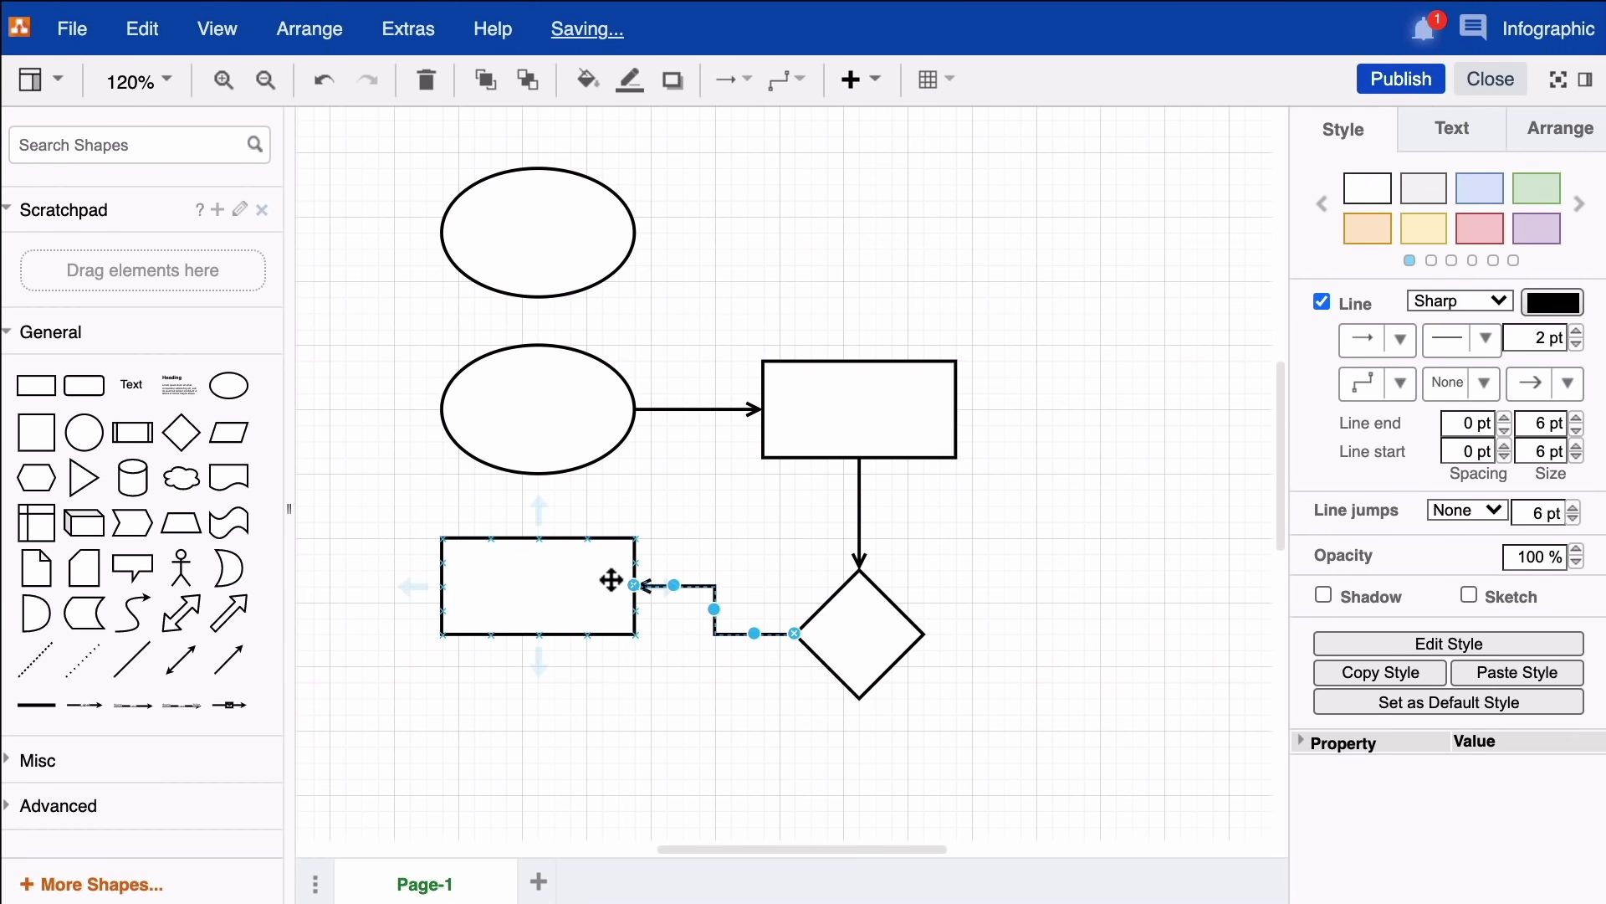
pyautogui.moveTo(612, 580); pyautogui.dragTo(616, 630)
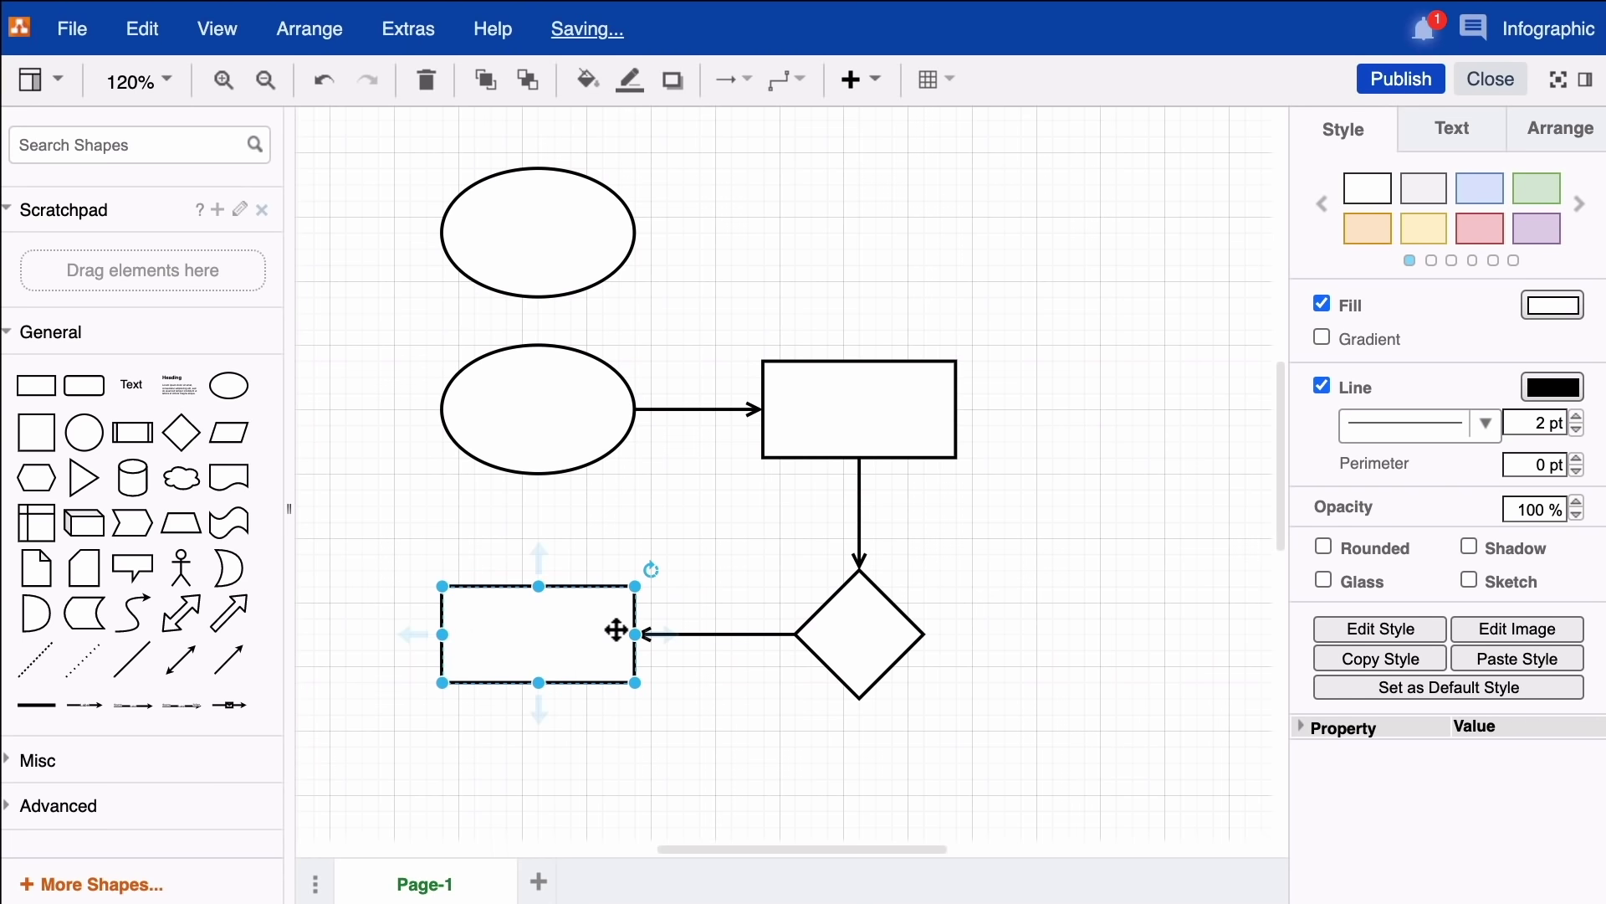
# Clone the right rectangle into connected copies to the right, below and along the bottom row
pyautogui.click(890, 413)
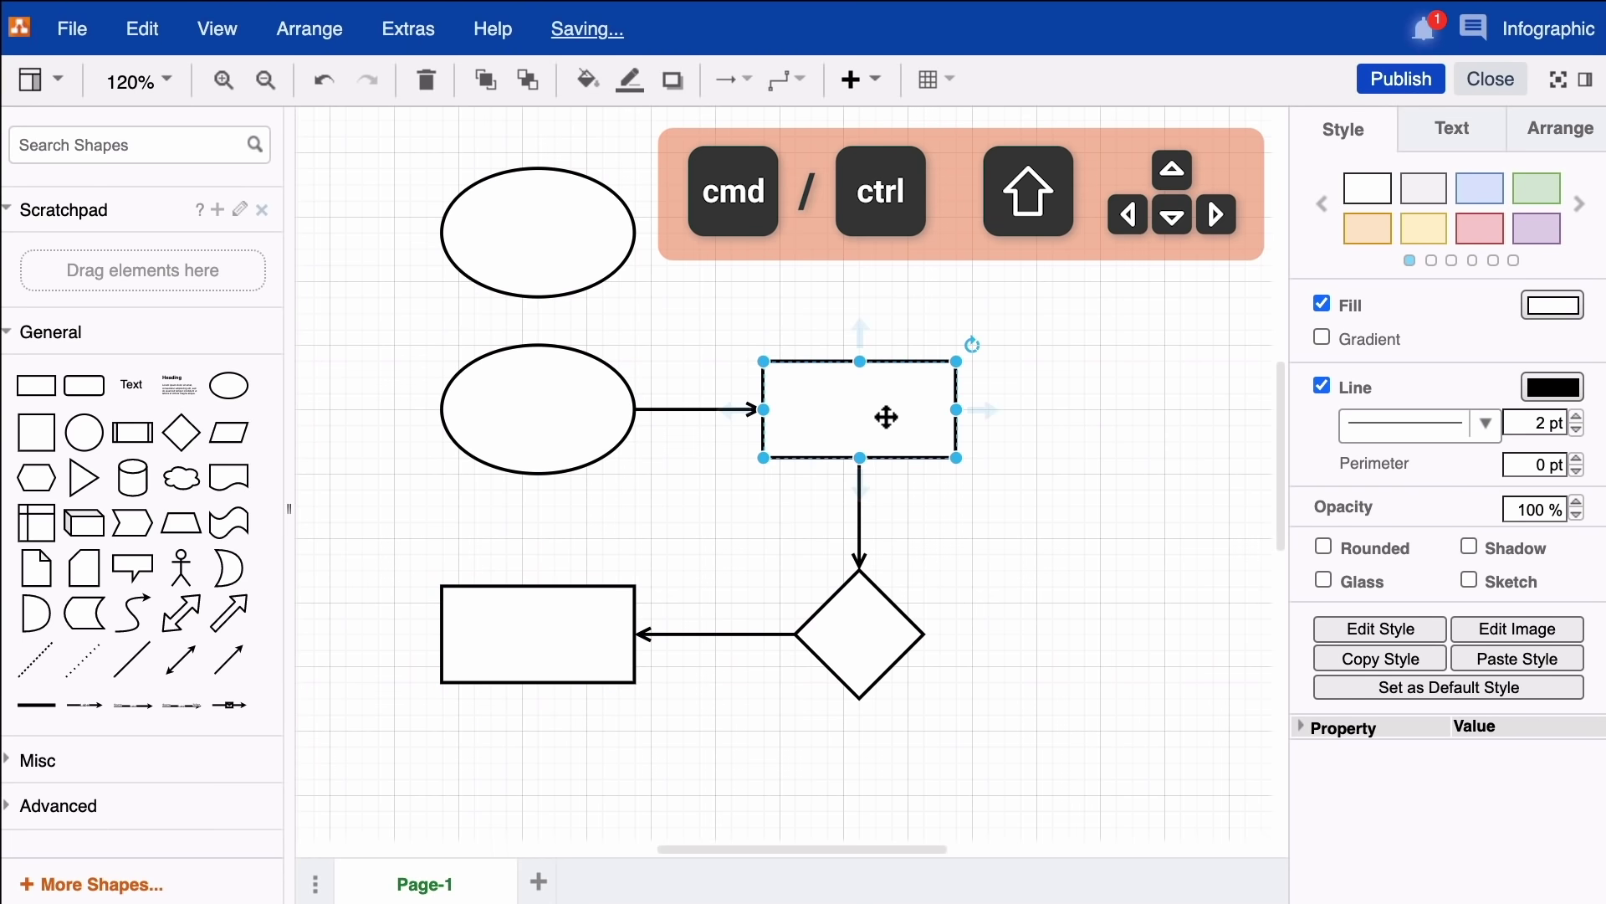
pyautogui.hotkey('ctrl', 'shift', 'Right')
pyautogui.hotkey('ctrl', 'shift', 'Down')
pyautogui.hotkey('ctrl', 'shift', 'Down')
pyautogui.hotkey('ctrl', 'shift', 'Left')
pyautogui.hotkey('ctrl', 'shift', 'Left')
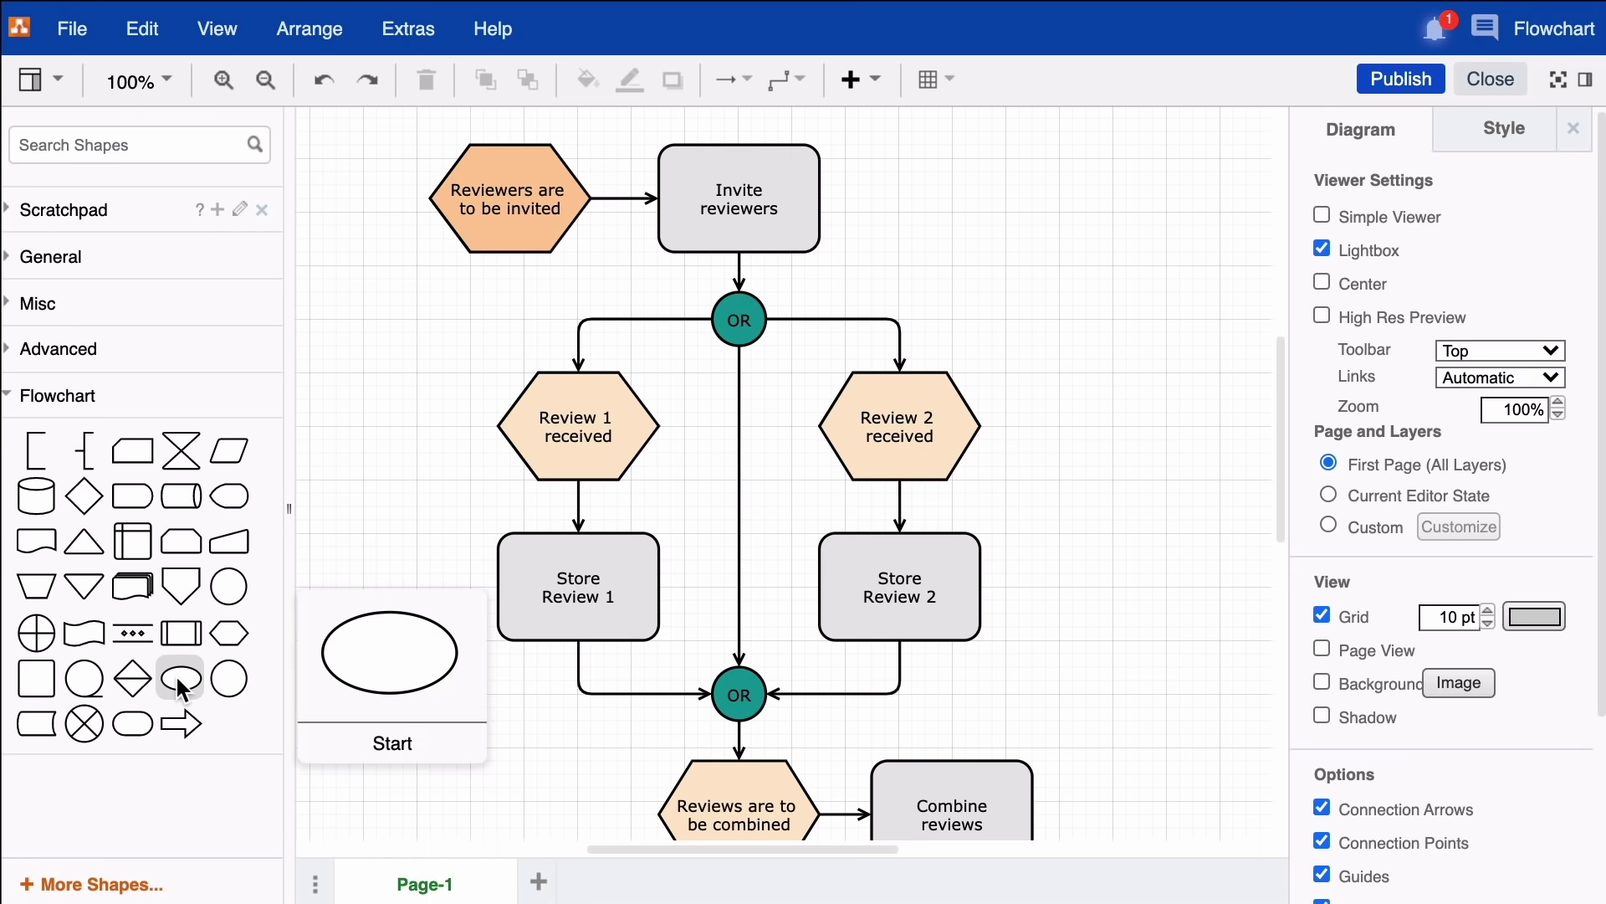
# Replace the 'Reviewers are to be invited' hexagon with an ellipse
pyautogui.moveTo(184, 687); pyautogui.dragTo(510, 205)
pyautogui.click(439, 364)
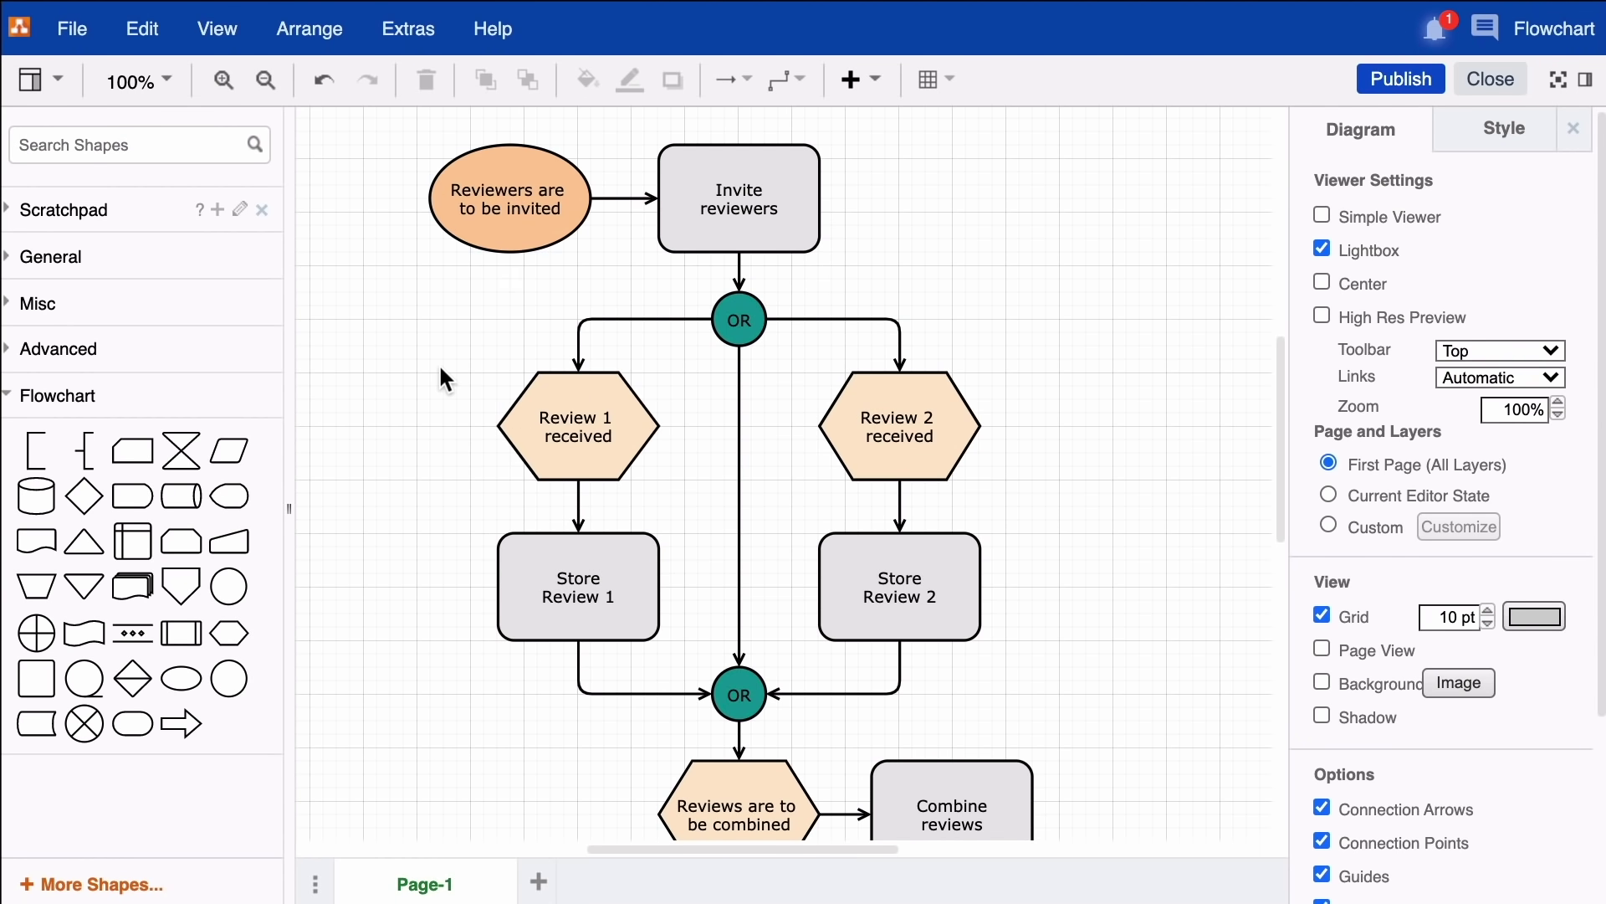
pyautogui.scroll(-7, 860, 301)
# Move End lower and drop a decision diamond onto the Combine reviews to End connector
pyautogui.hscroll(2, 860, 301)
pyautogui.moveTo(802, 379); pyautogui.dragTo(794, 600)
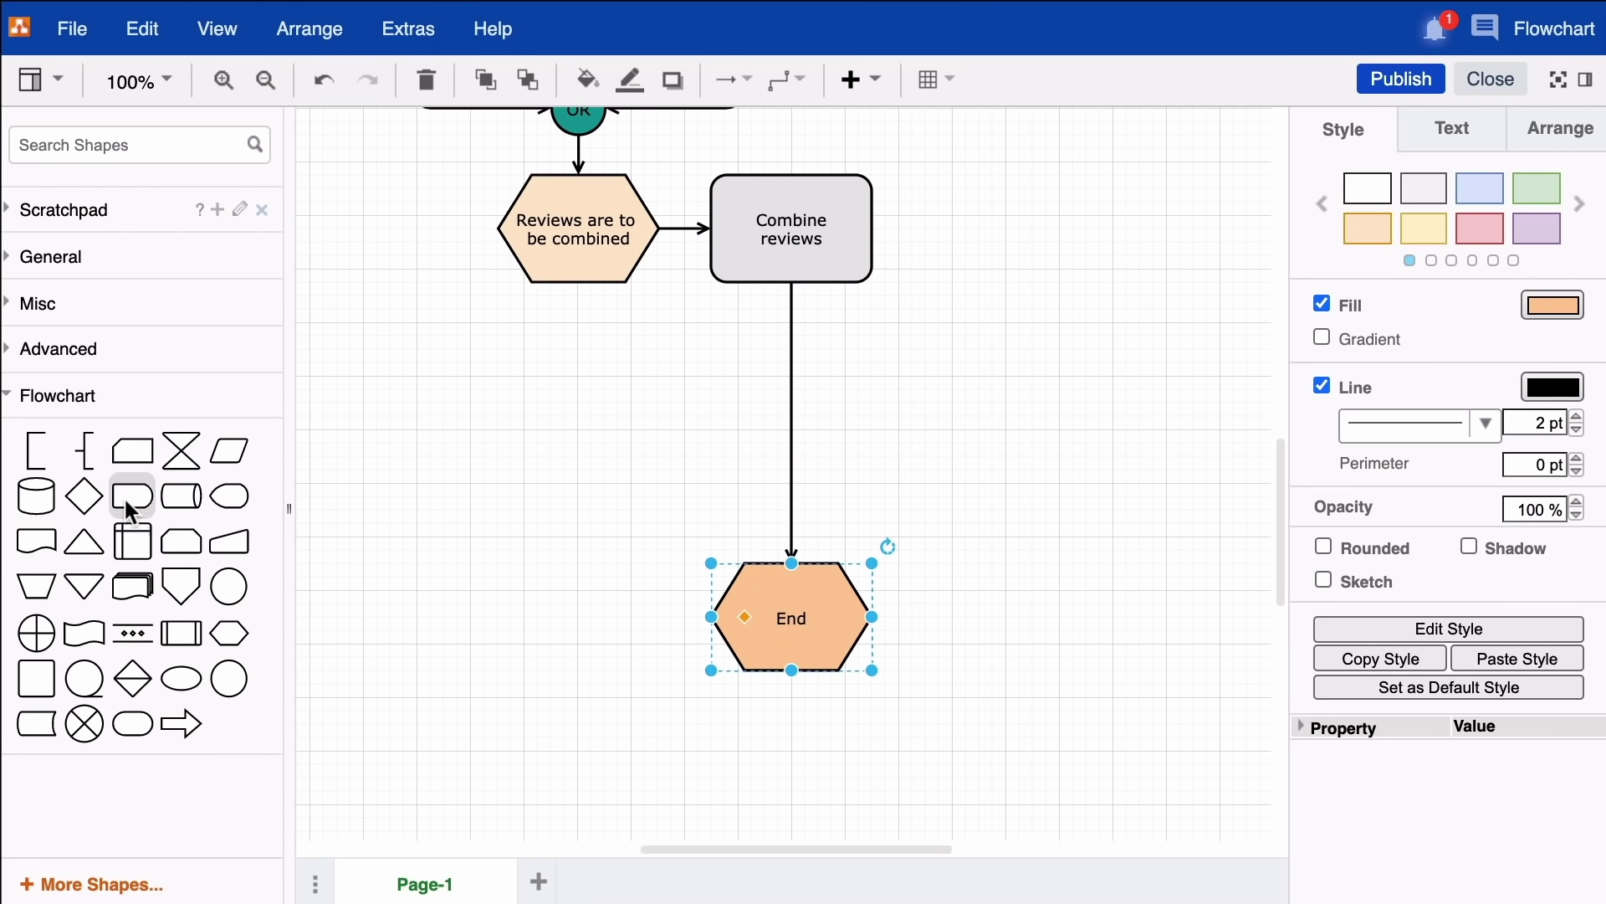
pyautogui.moveTo(84, 496); pyautogui.dragTo(574, 484)
pyautogui.moveTo(808, 419); pyautogui.dragTo(795, 398)
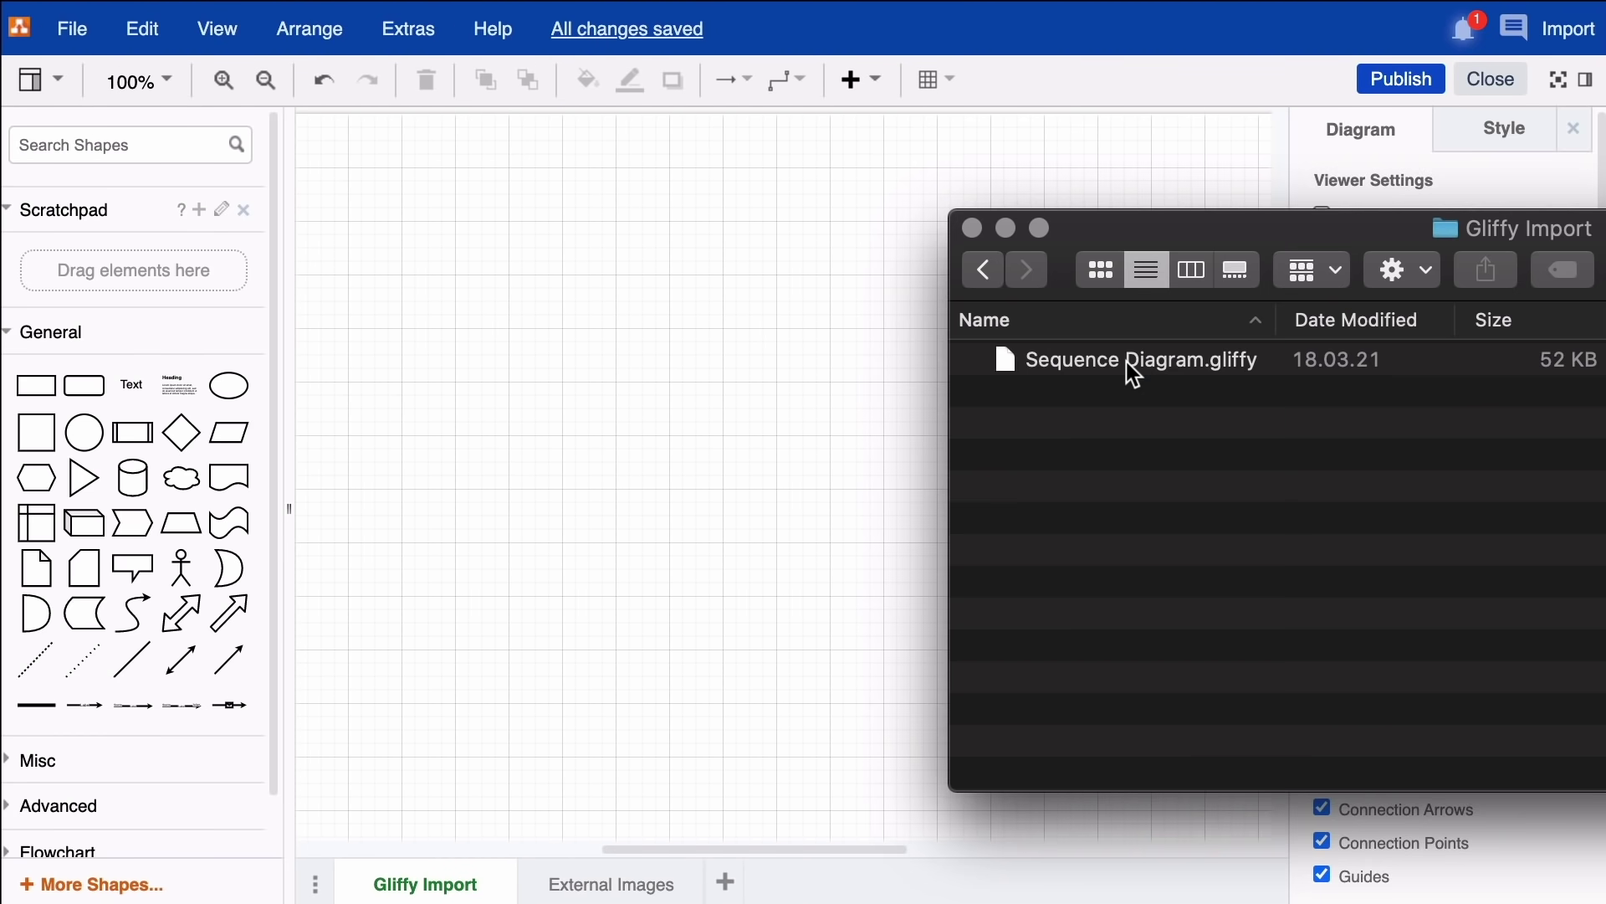
# Import Sequence Diagram.gliffy and change the first Note's text to 'This is editable'
pyautogui.moveTo(1130, 369); pyautogui.dragTo(831, 347)
pyautogui.moveTo(591, 310); pyautogui.dragTo(590, 312)
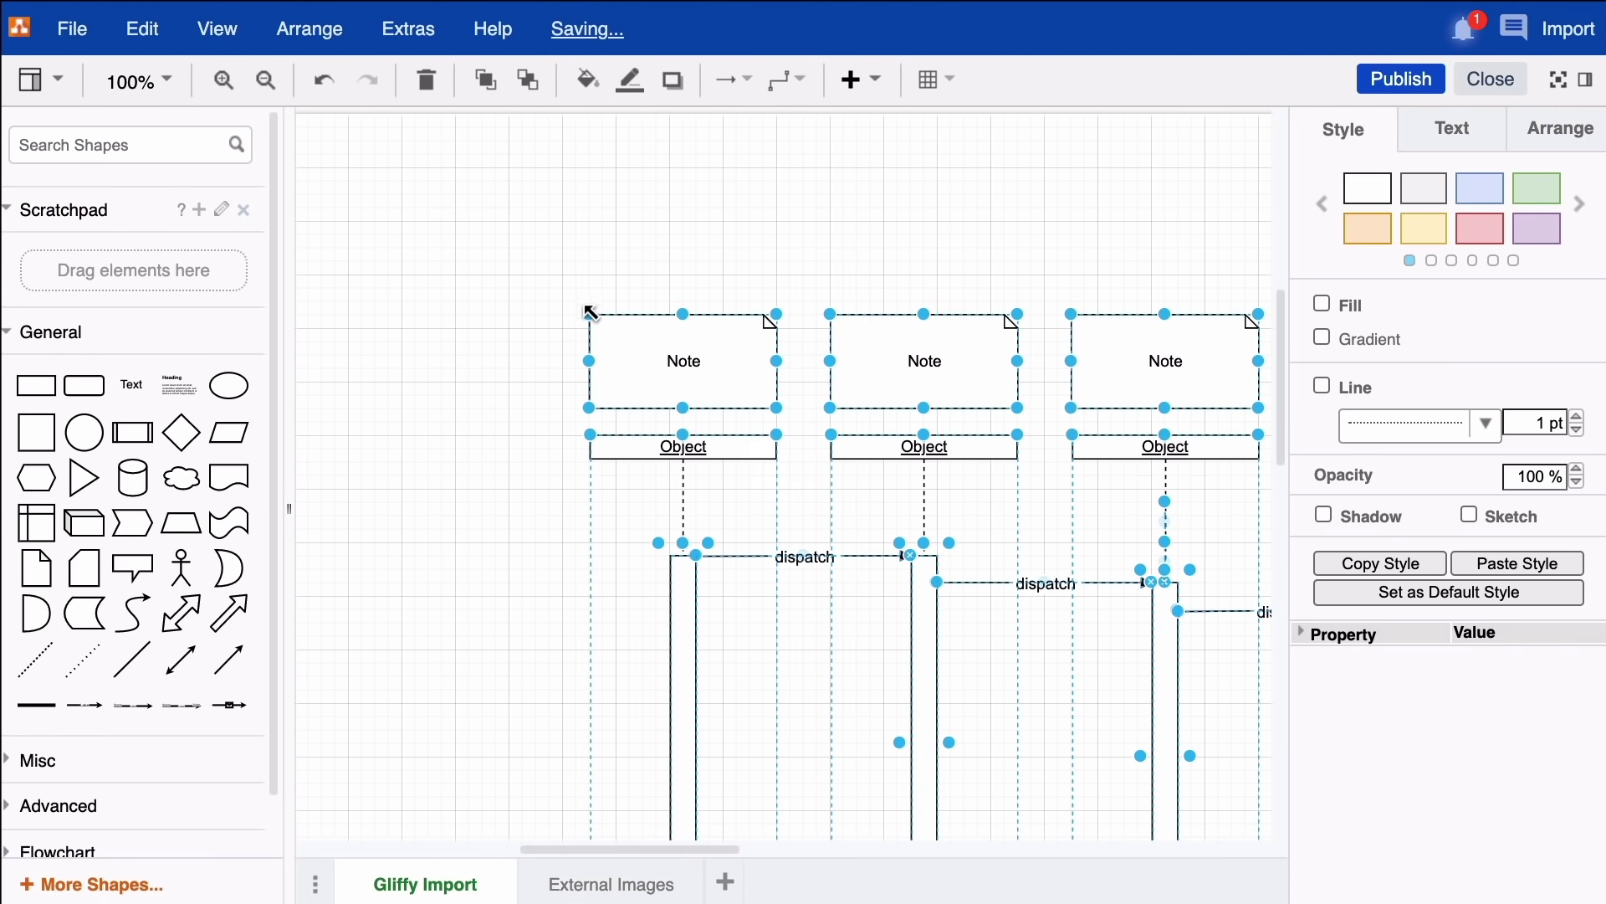
pyautogui.doubleClick(695, 363)
pyautogui.write('This is editabl')
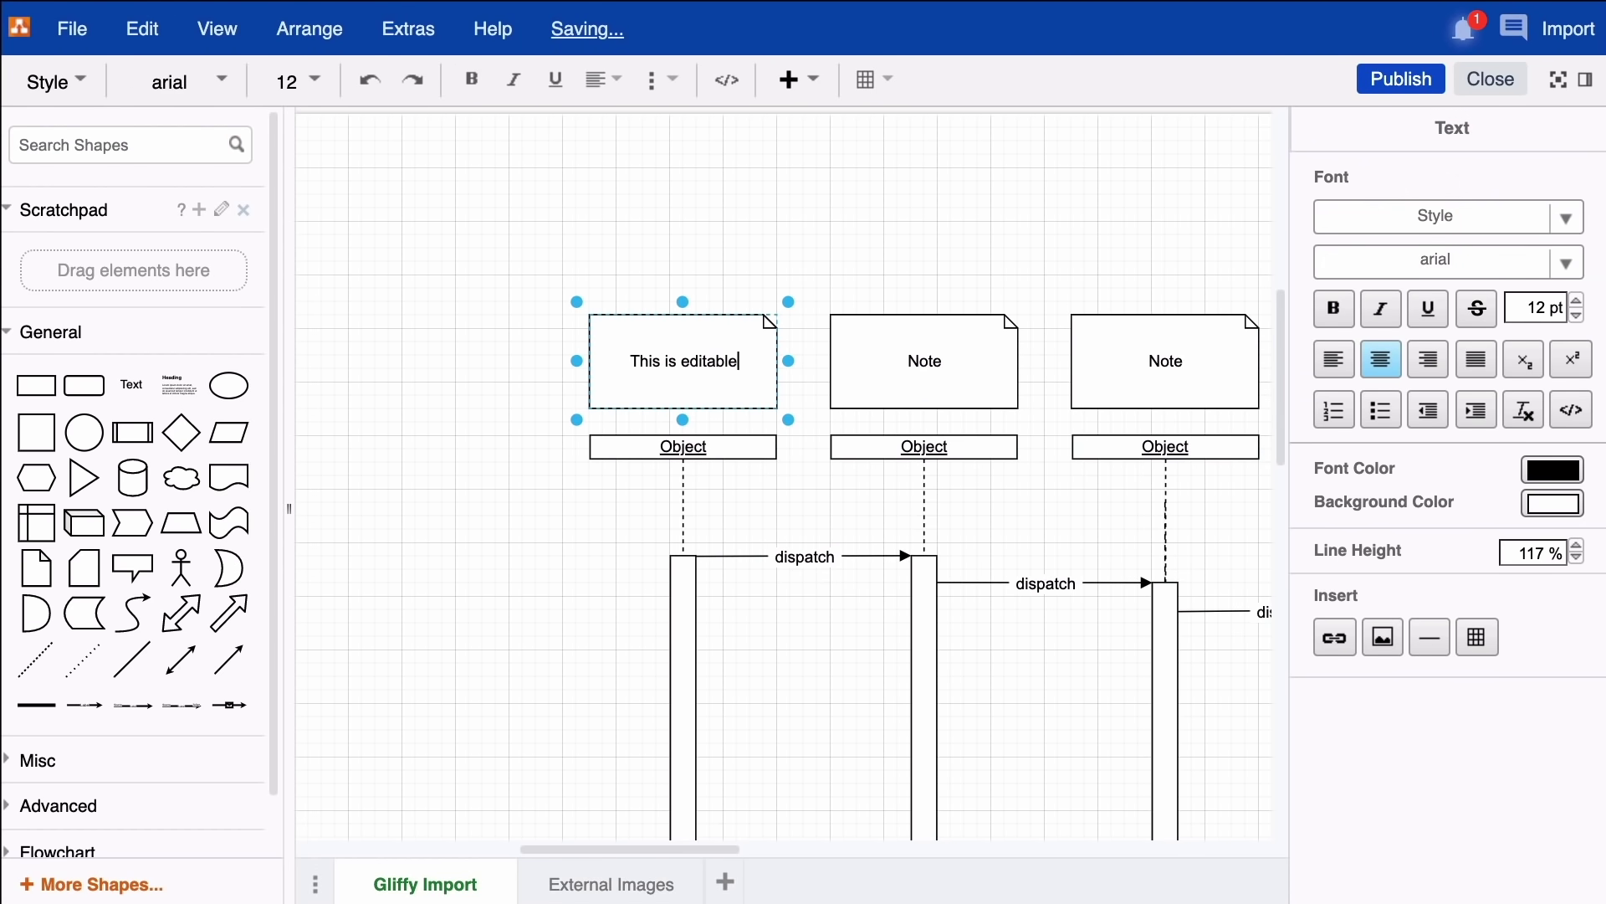
# Drag a cat GIF from Chrome onto the External Images page
pyautogui.click(479, 424)
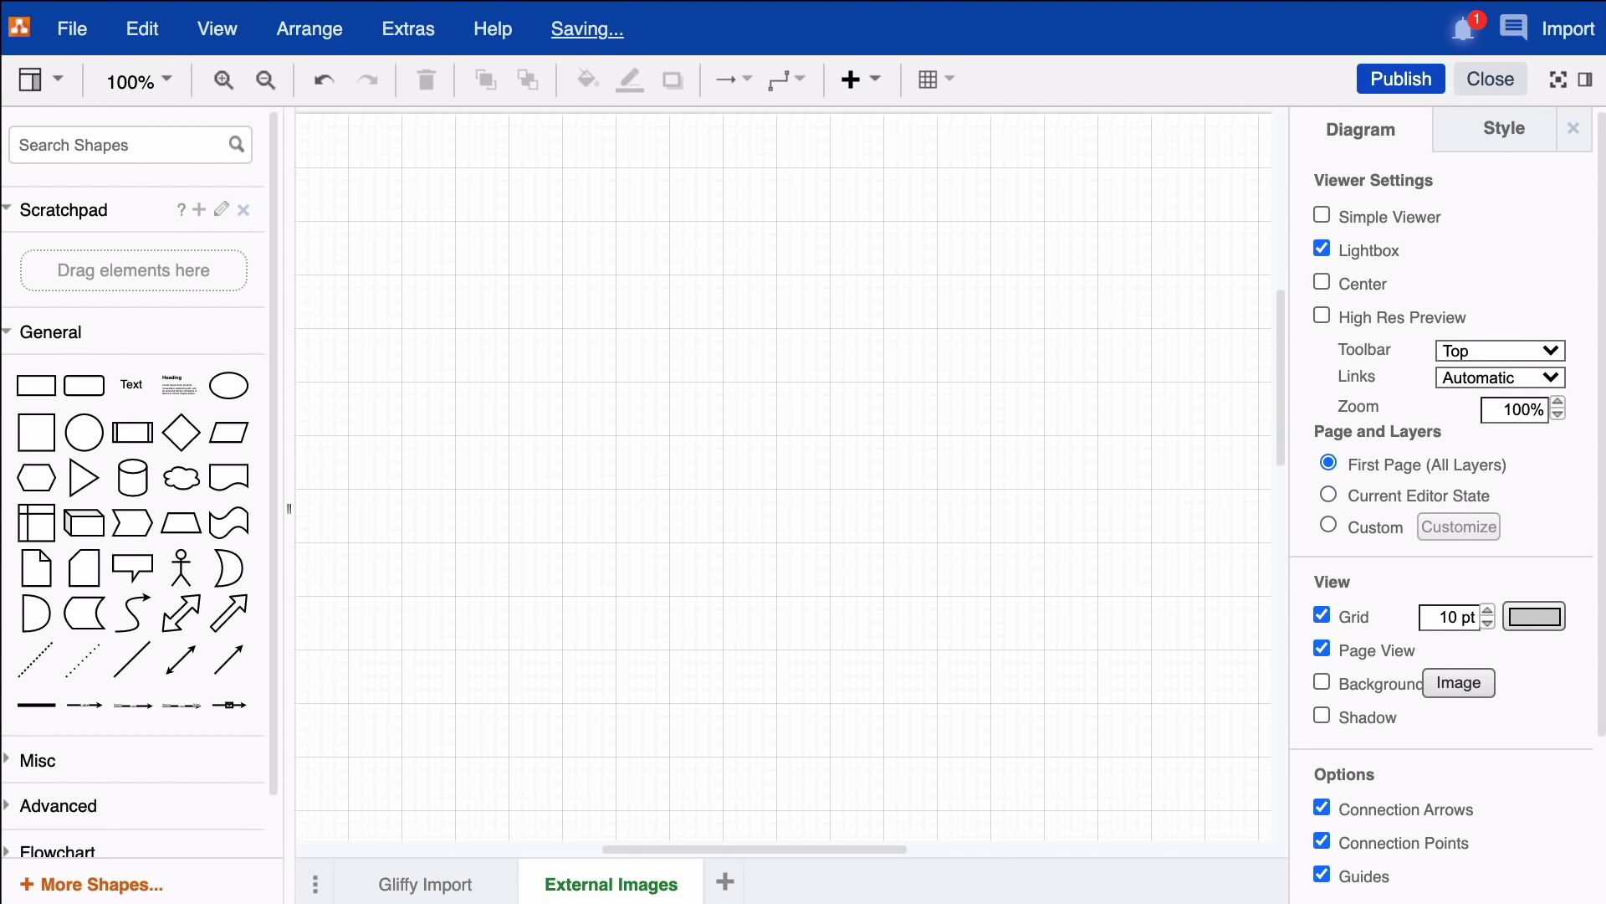
pyautogui.press('super+Tab')
pyautogui.moveTo(1452, 753); pyautogui.dragTo(657, 358)
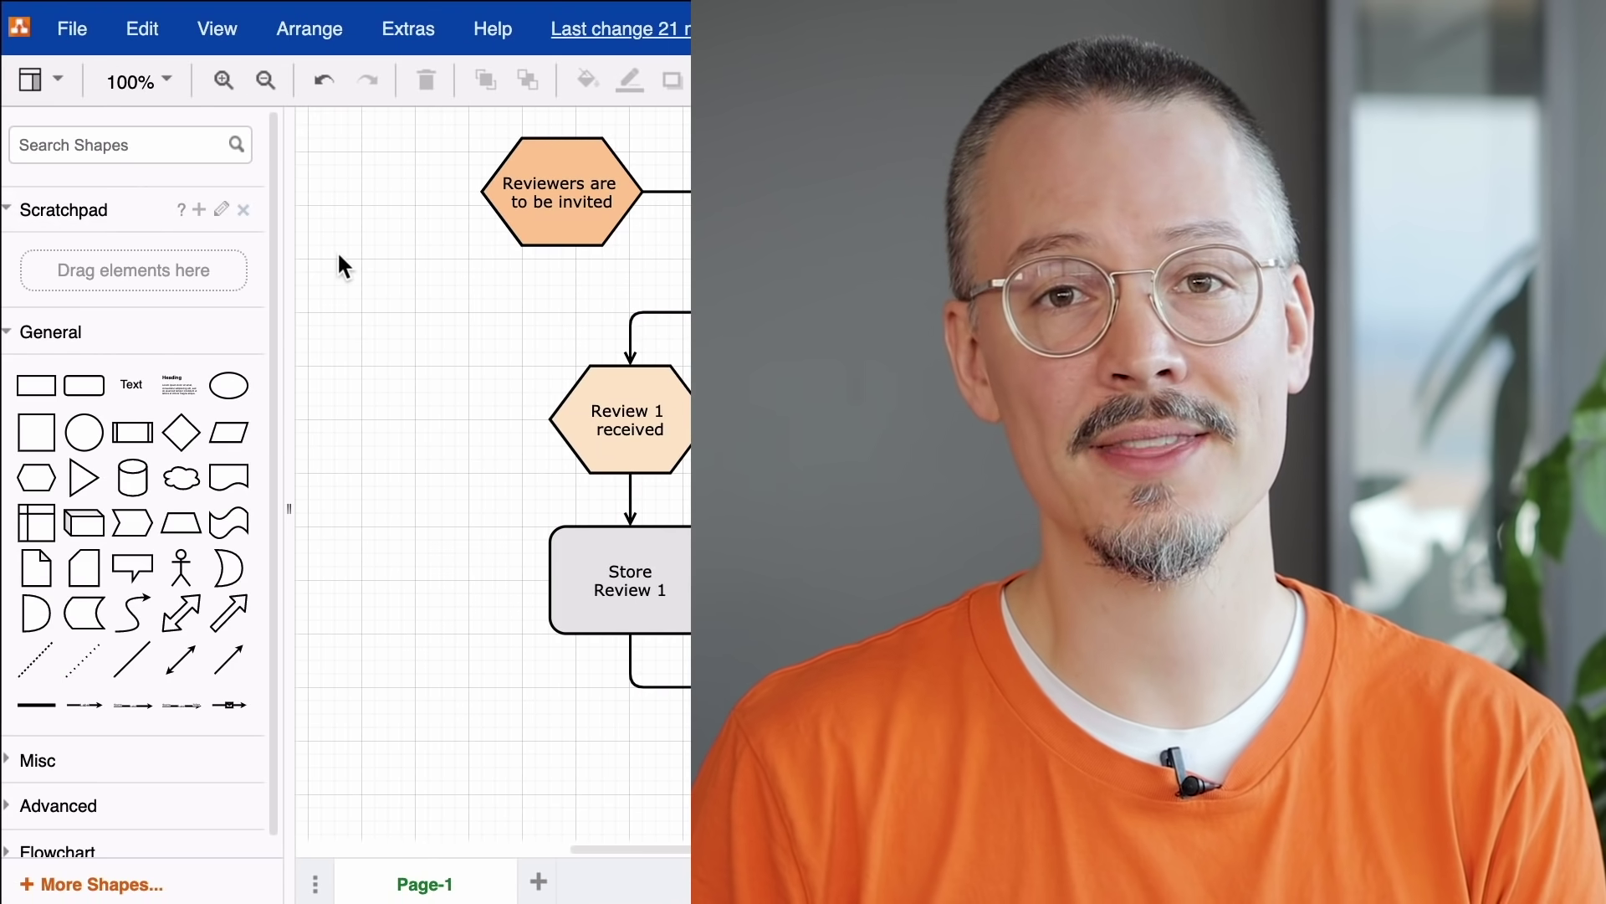
# Look over the File > Export as formats, then publish the flowchart to the Confluence page
pyautogui.click(65, 37)
pyautogui.moveTo(151, 112)
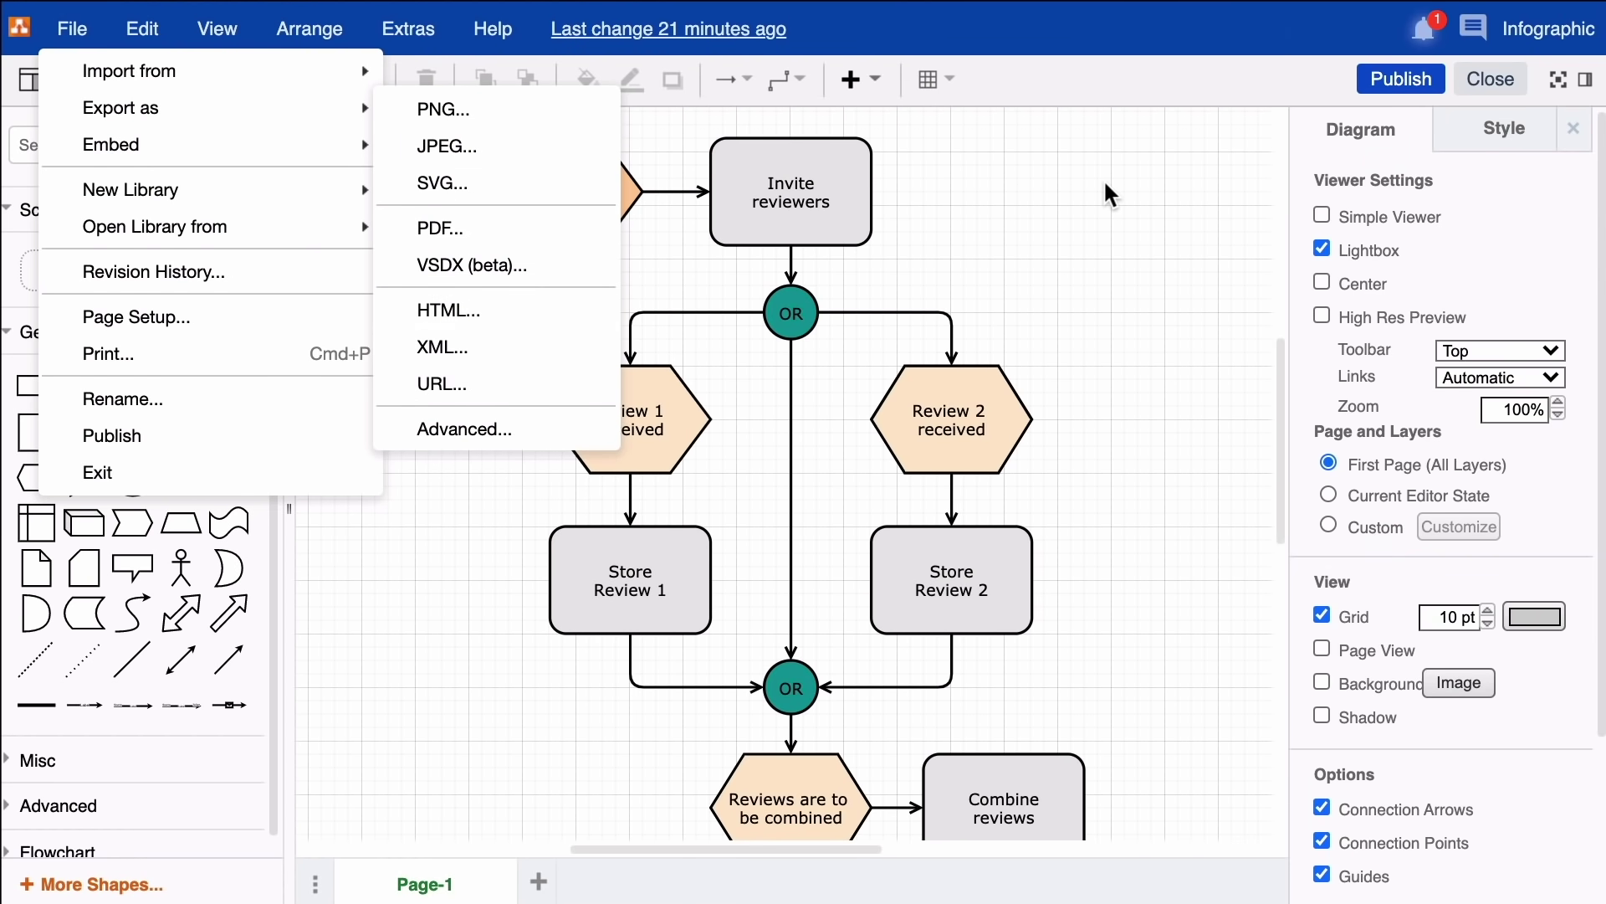
pyautogui.click(1105, 184)
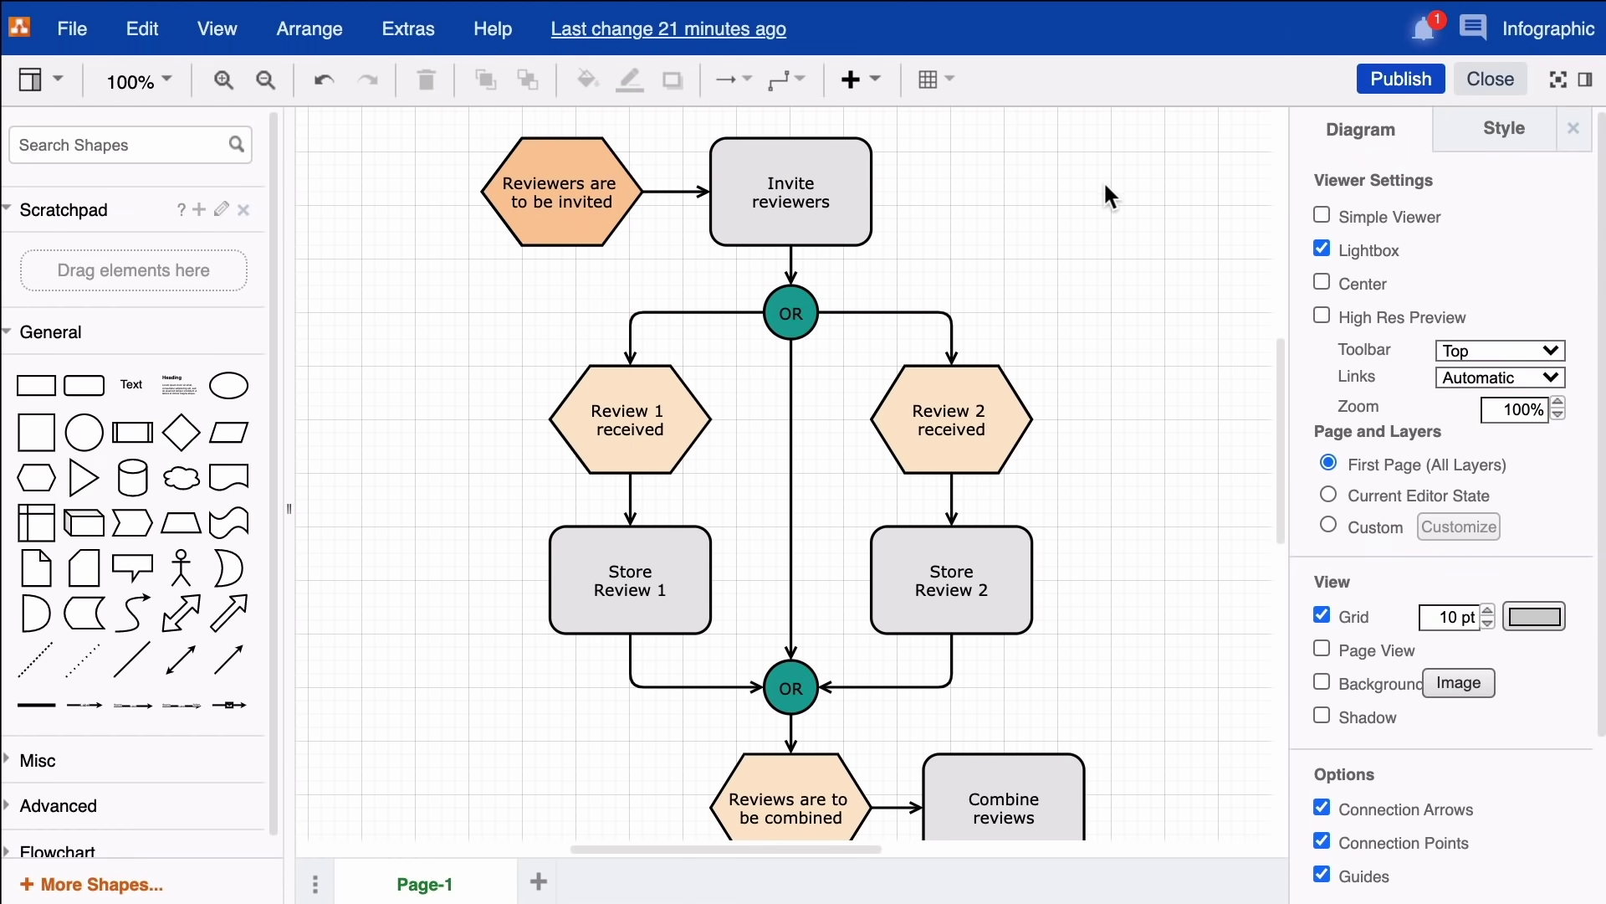
pyautogui.click(1401, 79)
pyautogui.scroll(-3, 808, 288)
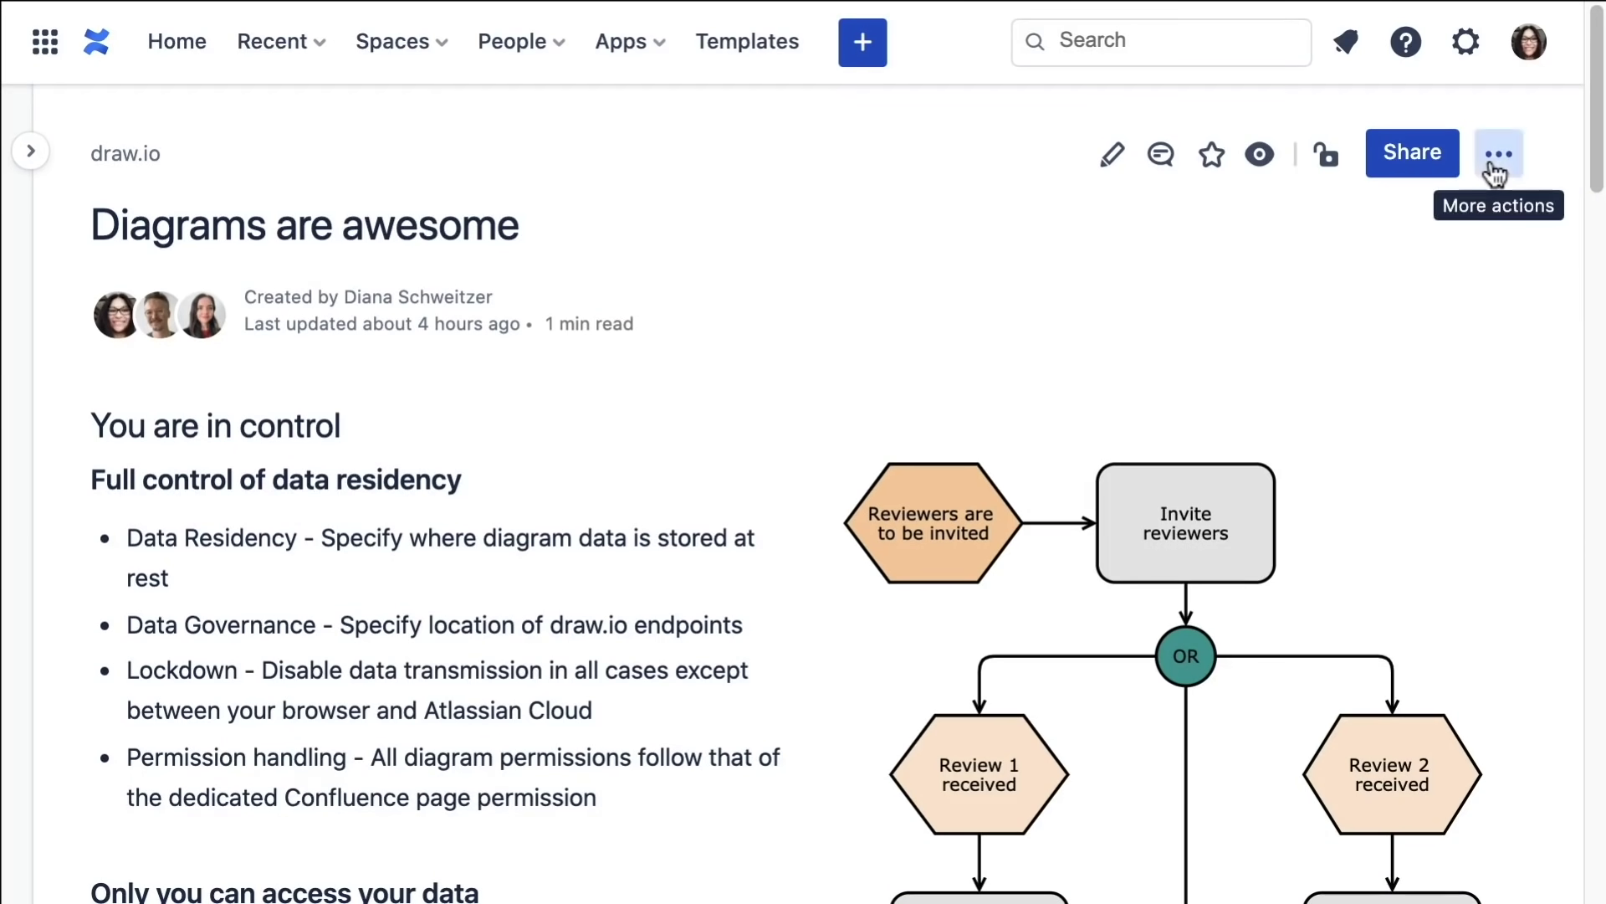
# Open Page History from the ••• menu and scroll through the versions from v. 45
pyautogui.click(1495, 173)
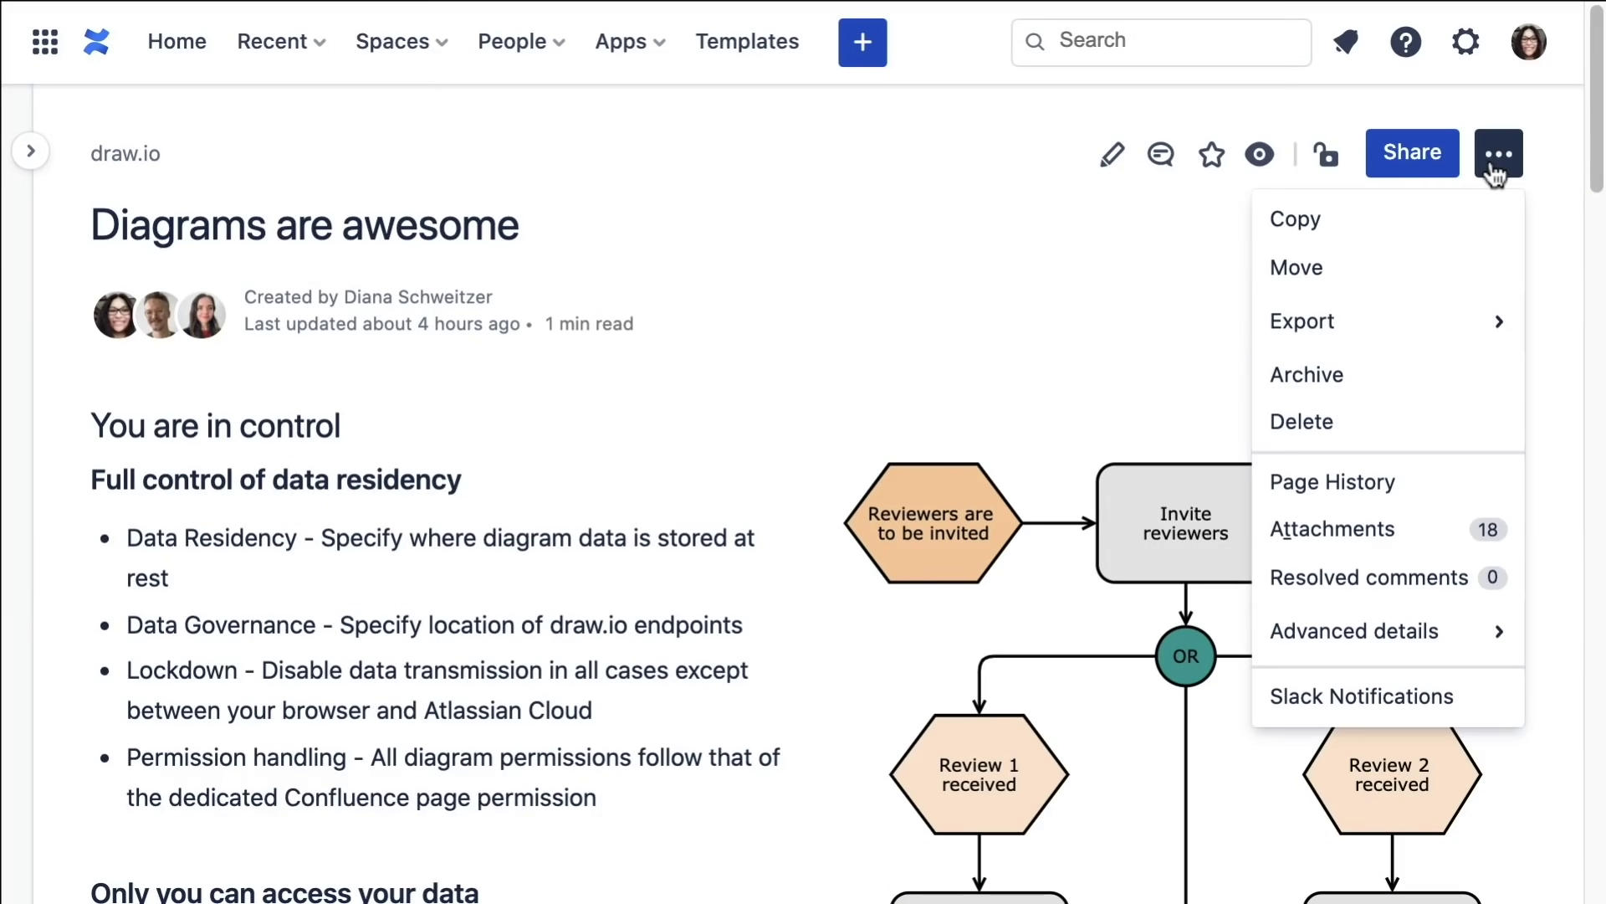
pyautogui.click(1457, 494)
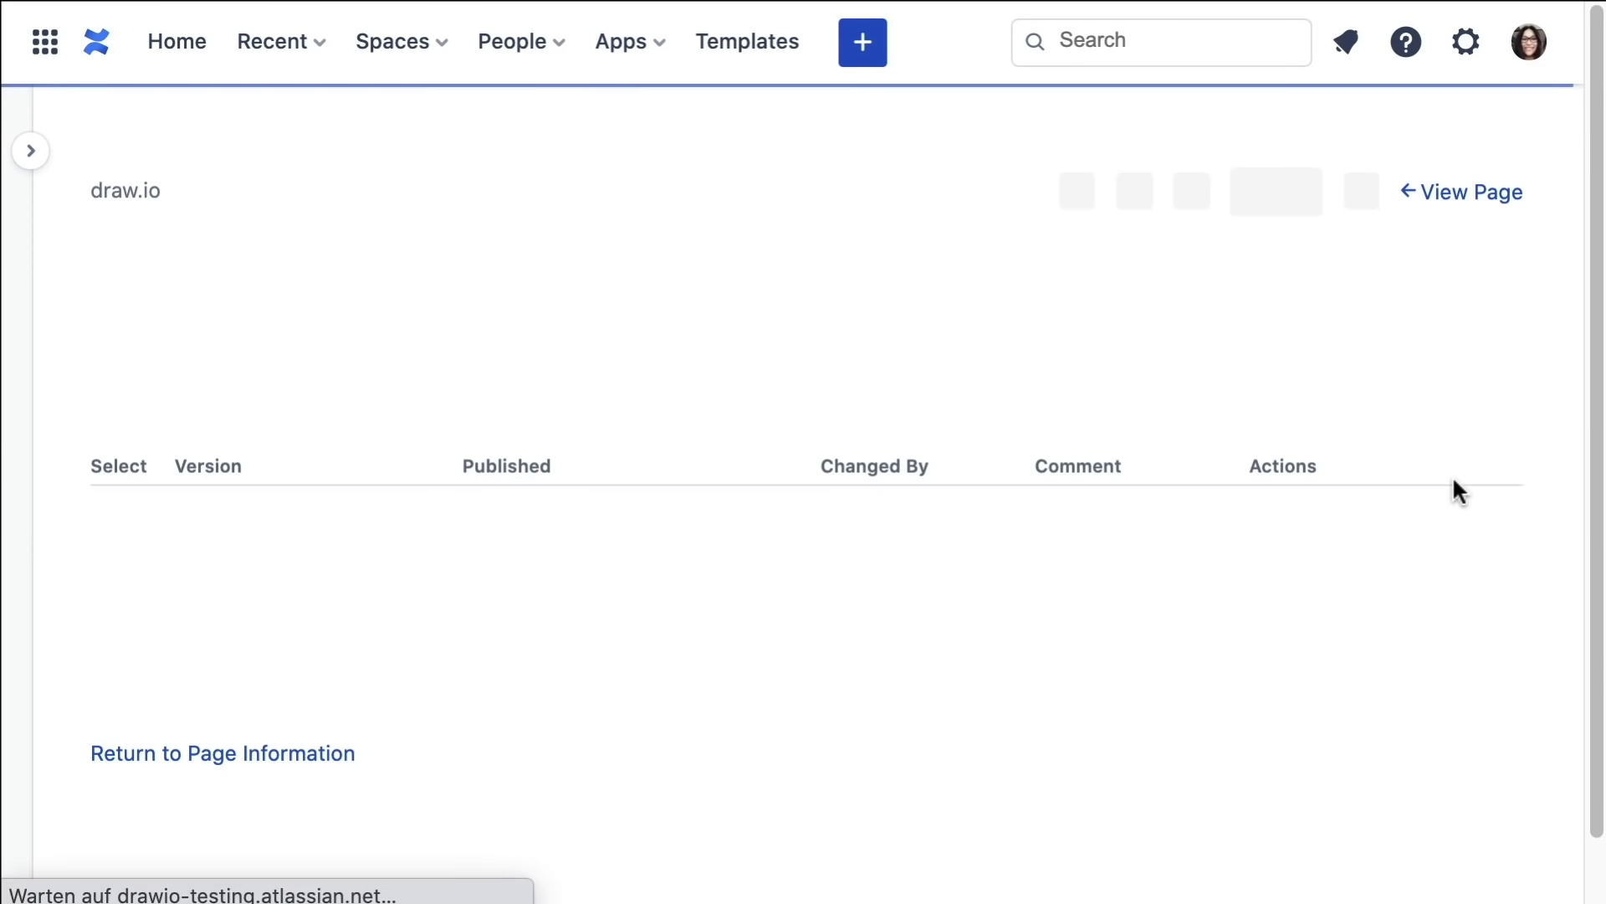
pyautogui.scroll(-4, 1452, 475)
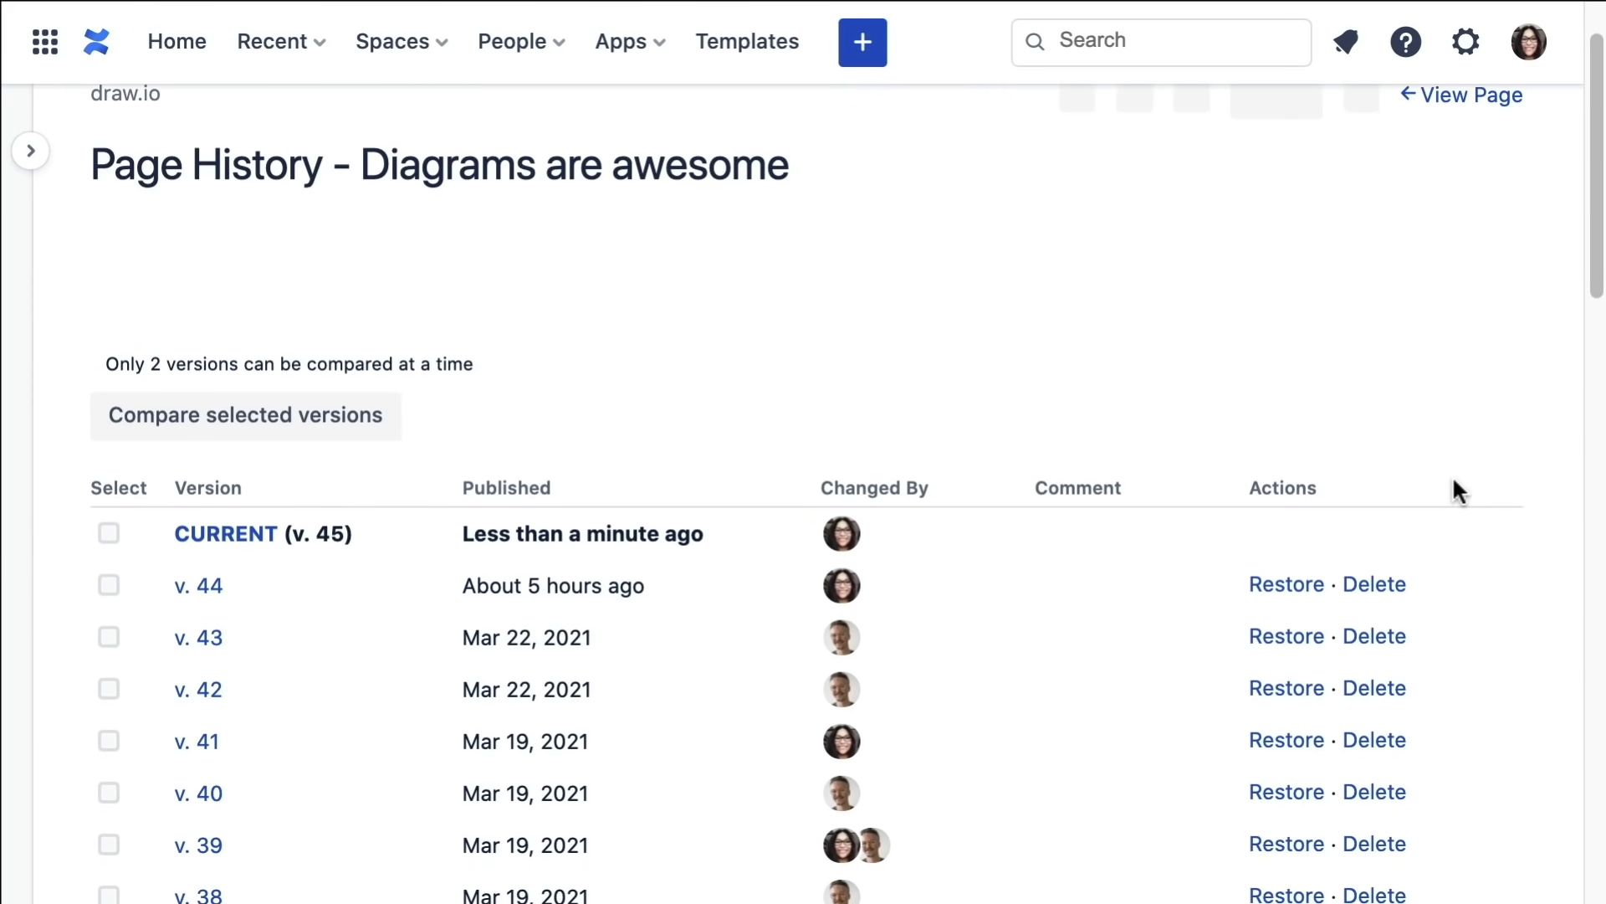
pyautogui.scroll(-5, 1452, 475)
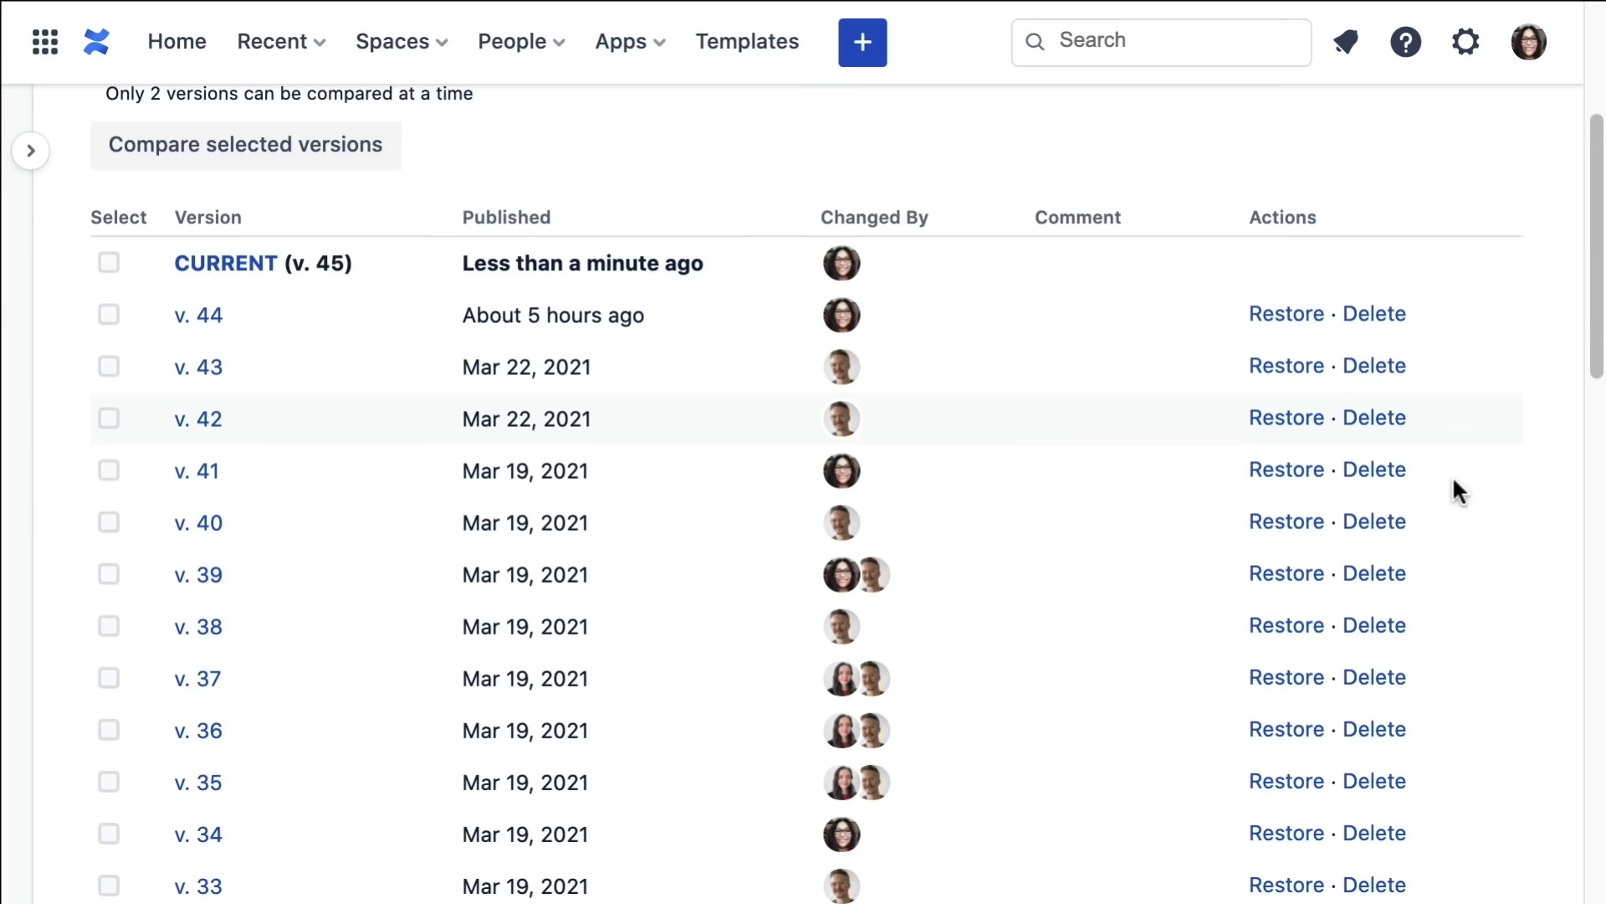
pyautogui.scroll(-3, 1450, 490)
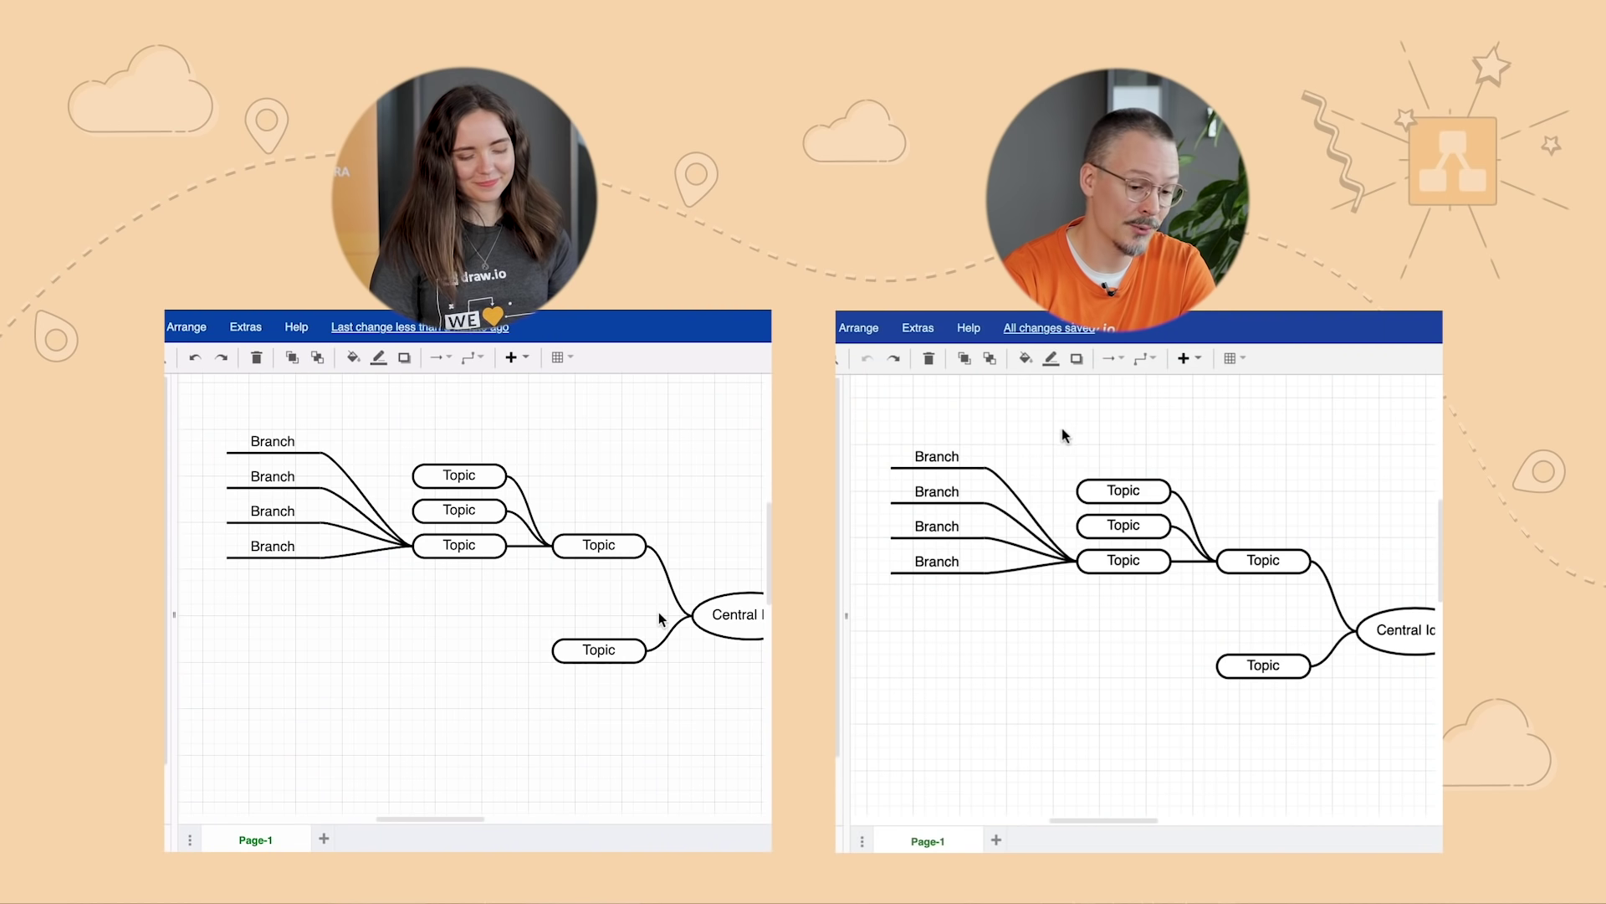
# Fill three Topic shapes light orange and duplicate the lower Topic under the central node
pyautogui.moveTo(1063, 428); pyautogui.dragTo(1185, 624)
pyautogui.click(604, 653)
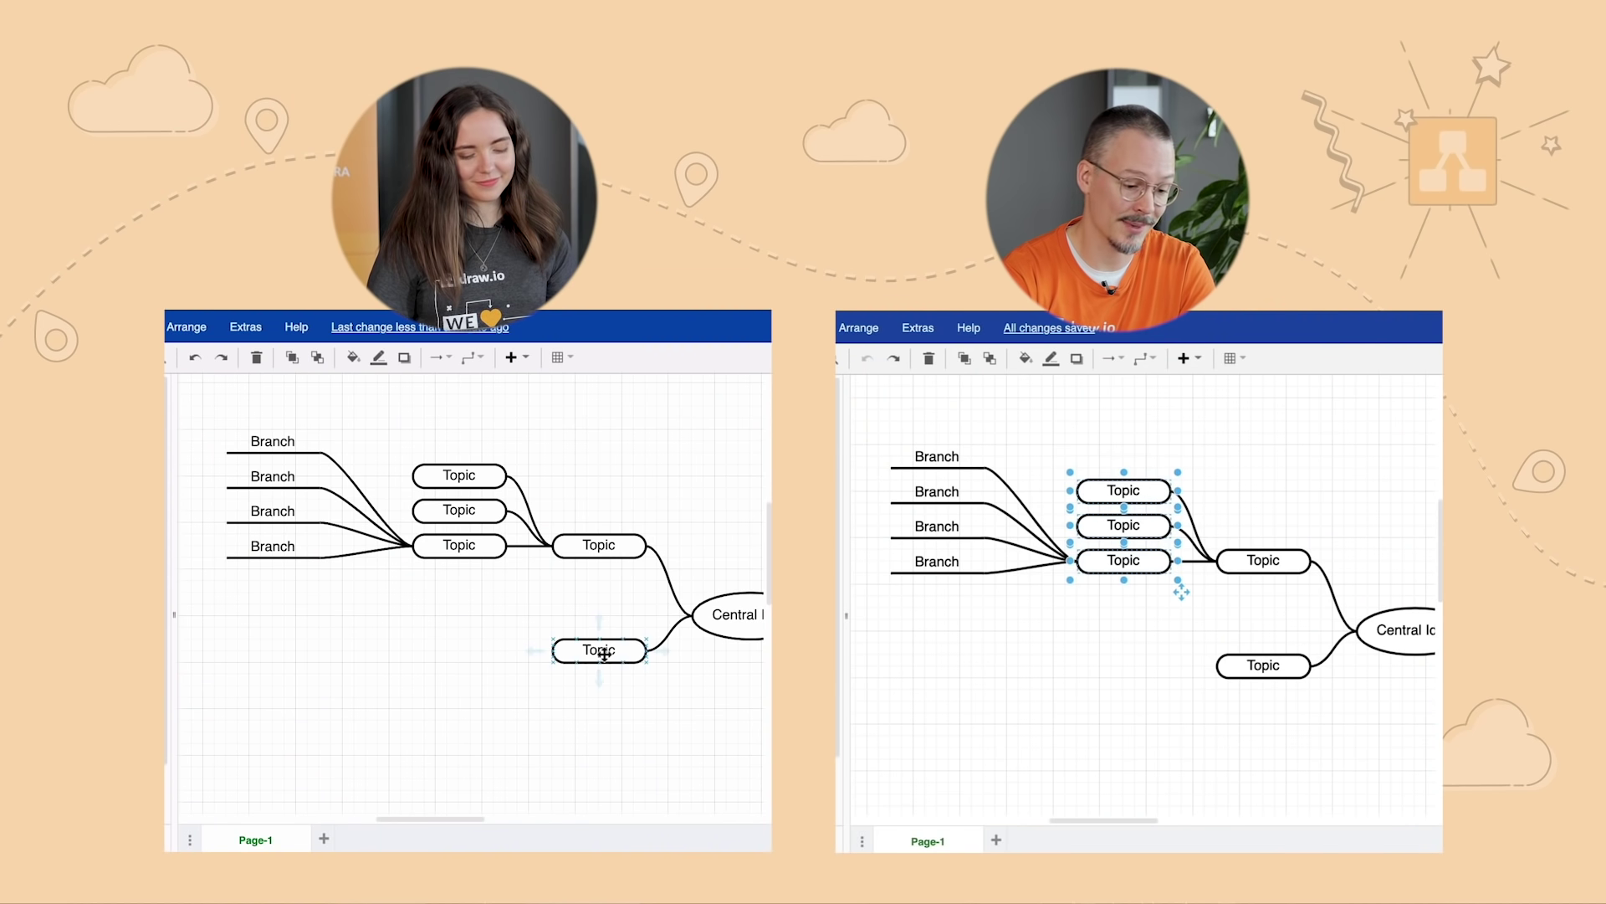
pyautogui.hotkey('ctrl', 'd')
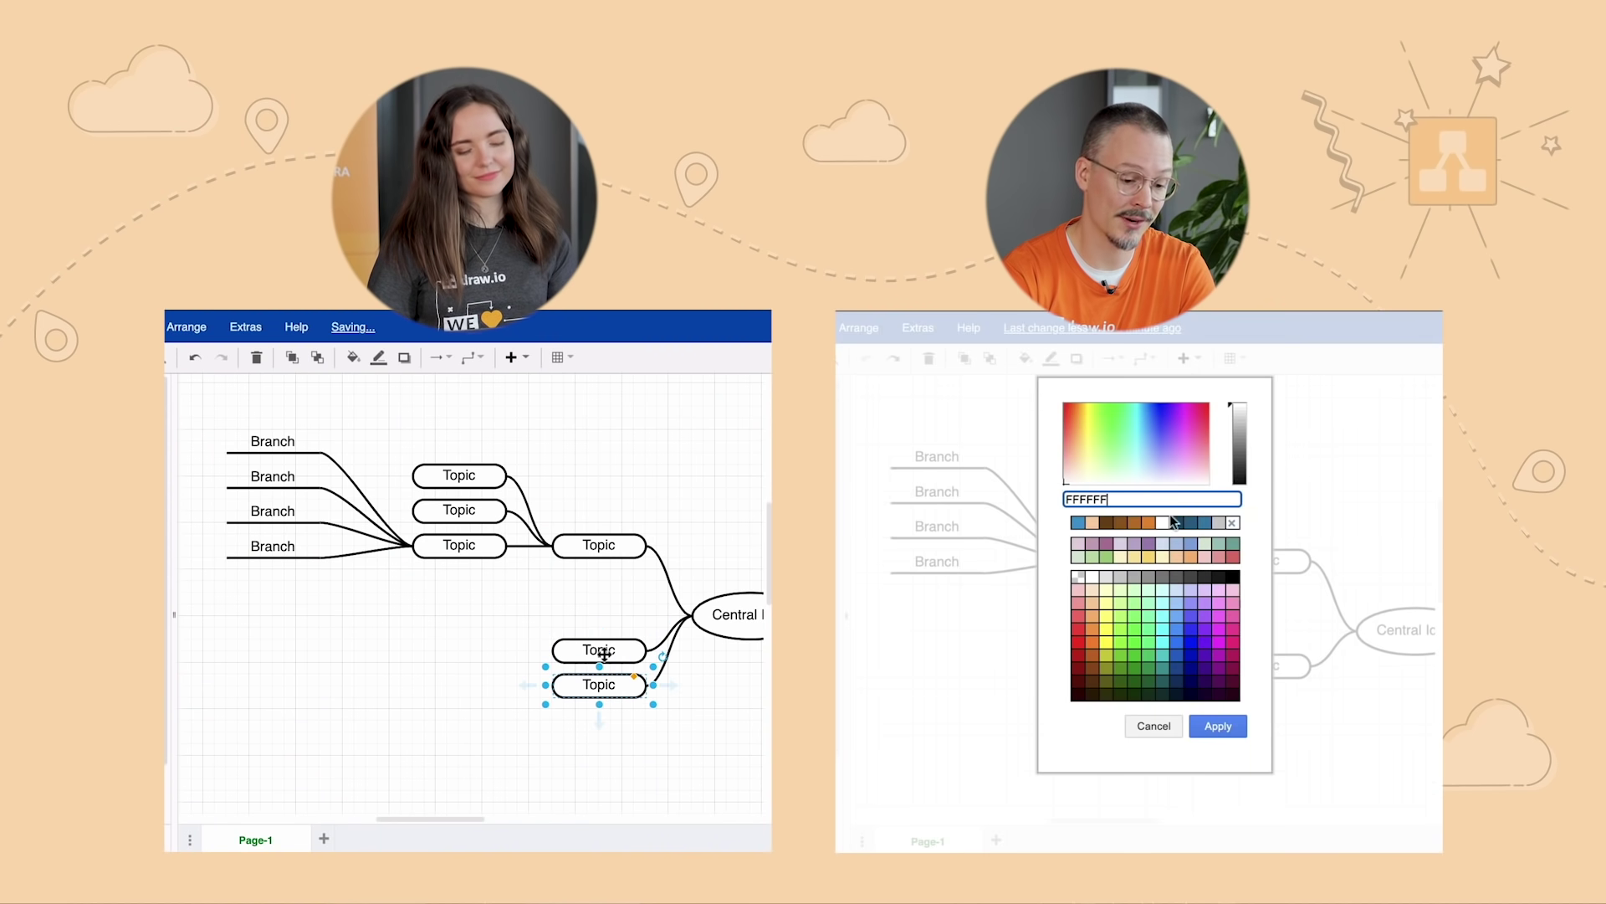
pyautogui.click(1207, 725)
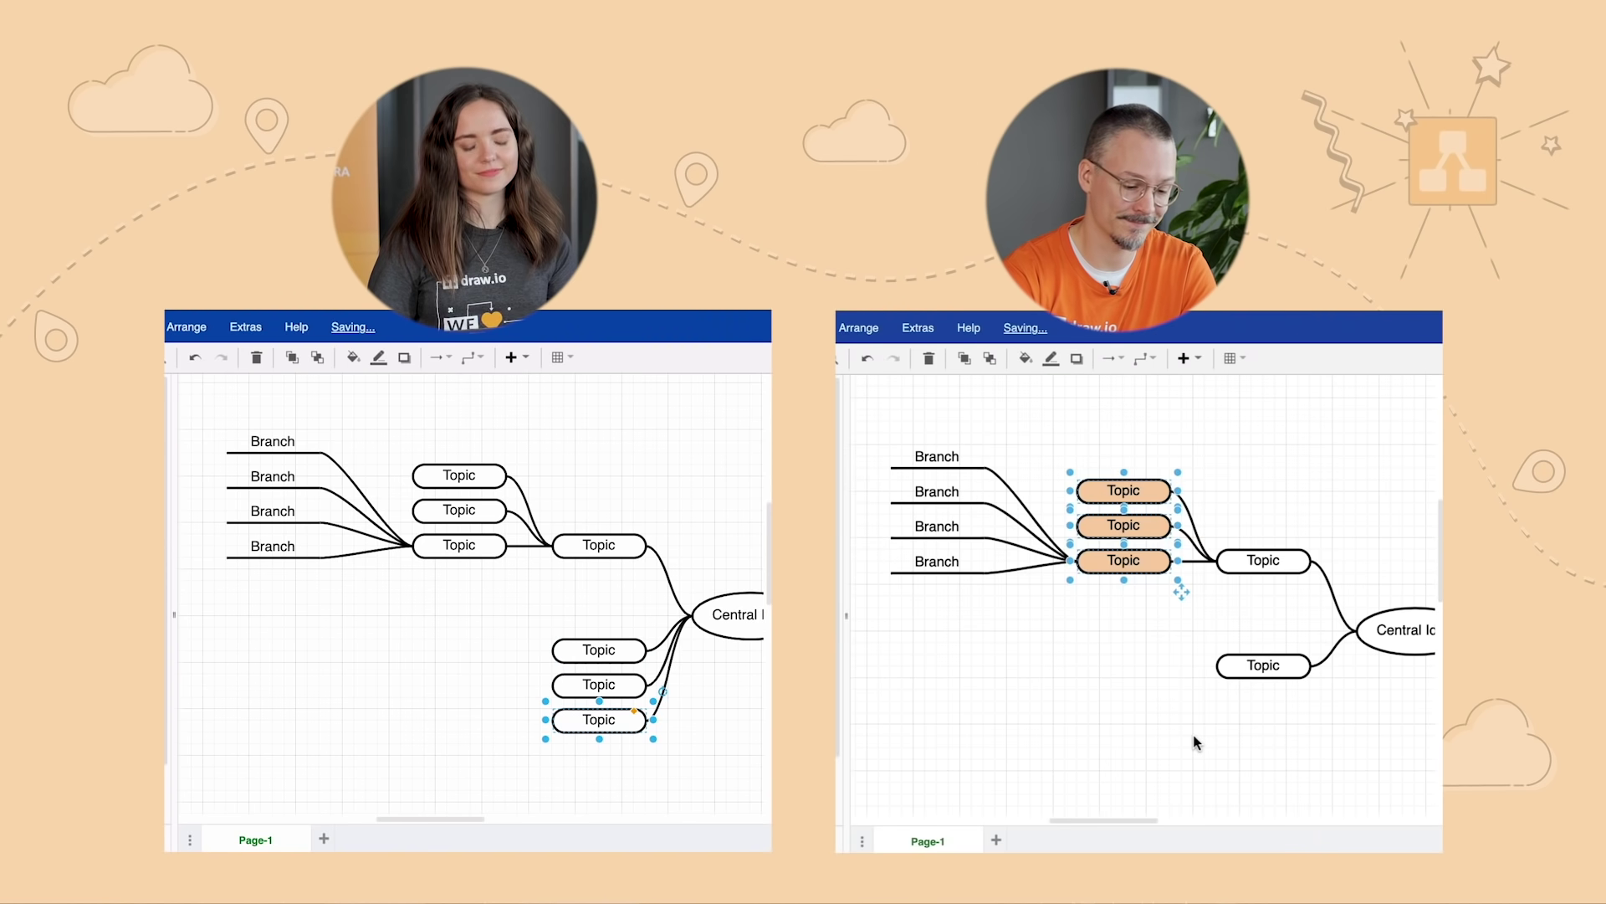